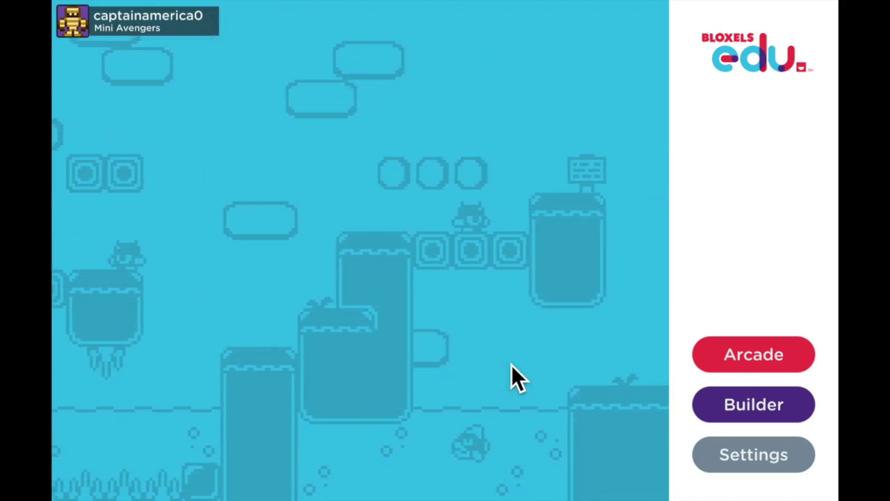
Open the Coin art from the Builder's ART library in the pixel editor
{"action": "left_click", "coordinate": [719, 406]}
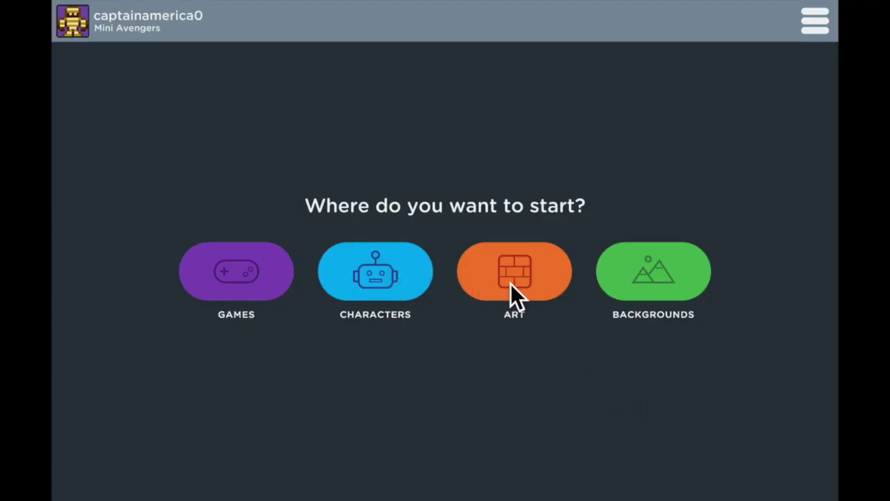
{"action": "left_click", "coordinate": [510, 283]}
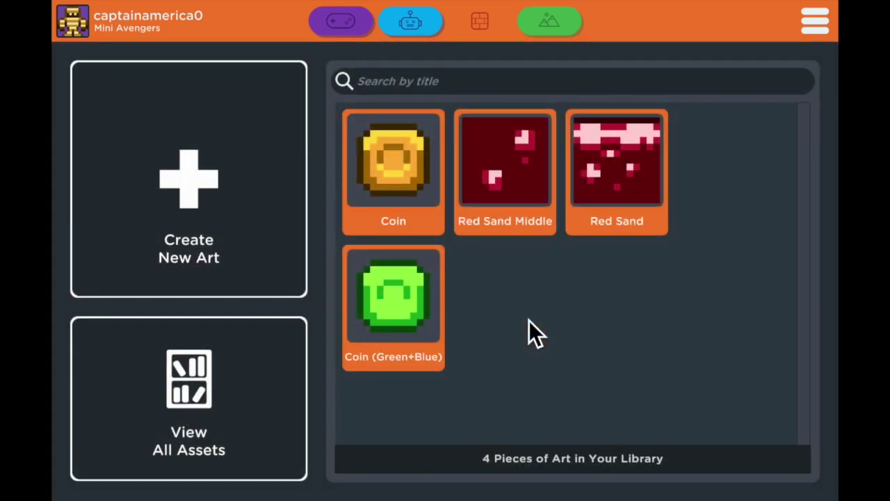
{"action": "left_click", "coordinate": [413, 183]}
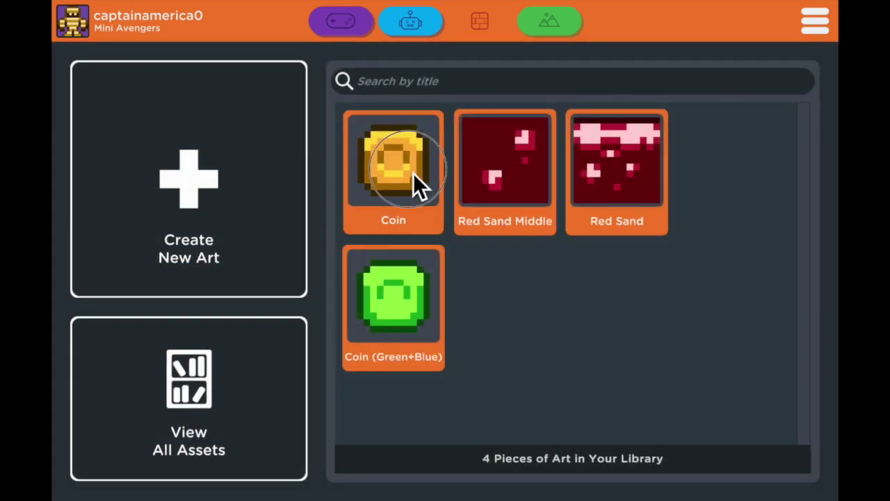
Add a second frame after the first coin and erase all its copied pixels to a blank 13×13 grid
{"action": "left_click", "coordinate": [175, 333]}
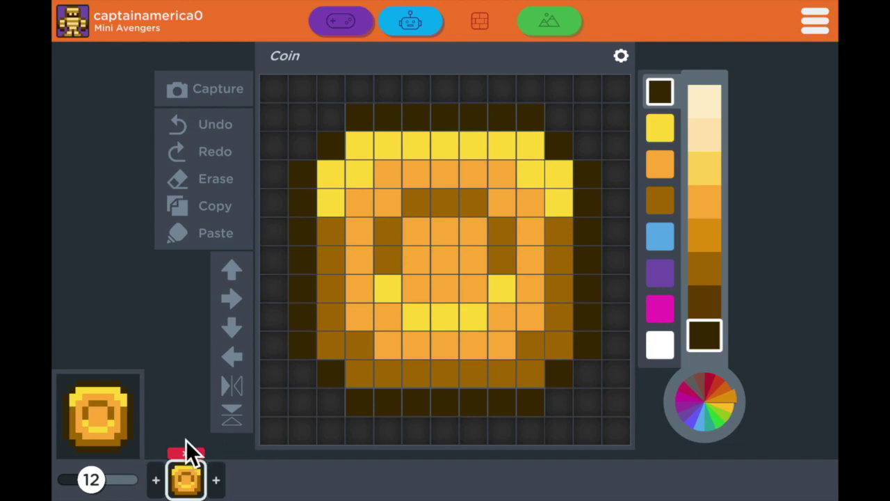
{"action": "left_click", "coordinate": [215, 479]}
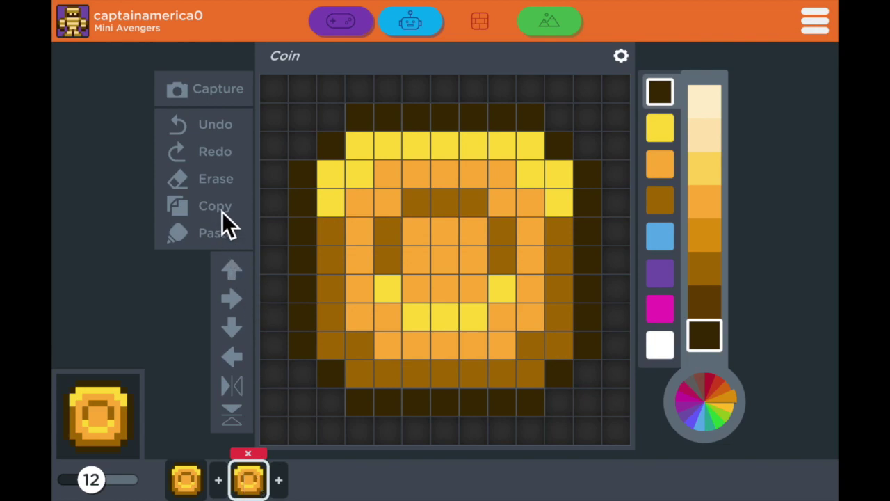
{"action": "left_click", "coordinate": [217, 187]}
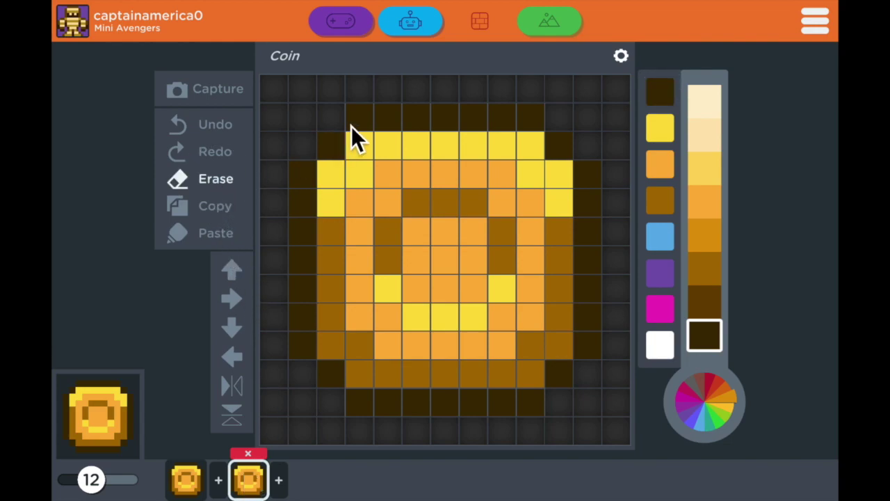
{"action": "mouse_move", "coordinate": [353, 125]}
{"action": "left_mouse_down"}
{"action": "mouse_move", "coordinate": [500, 131]}
{"action": "mouse_move", "coordinate": [526, 121]}
{"action": "mouse_move", "coordinate": [432, 122]}
{"action": "mouse_move", "coordinate": [535, 148]}
{"action": "mouse_move", "coordinate": [575, 171]}
{"action": "mouse_move", "coordinate": [594, 196]}
{"action": "mouse_move", "coordinate": [596, 254]}
{"action": "mouse_move", "coordinate": [571, 346]}
{"action": "mouse_move", "coordinate": [547, 368]}
{"action": "mouse_move", "coordinate": [589, 351]}
{"action": "mouse_move", "coordinate": [555, 201]}
{"action": "mouse_move", "coordinate": [518, 171]}
{"action": "mouse_move", "coordinate": [534, 206]}
{"action": "mouse_move", "coordinate": [518, 397]}
{"action": "mouse_move", "coordinate": [505, 181]}
{"action": "mouse_move", "coordinate": [476, 179]}
{"action": "mouse_move", "coordinate": [467, 395]}
{"action": "mouse_move", "coordinate": [448, 369]}
{"action": "mouse_move", "coordinate": [443, 186]}
{"action": "mouse_move", "coordinate": [416, 174]}
{"action": "mouse_move", "coordinate": [412, 409]}
{"action": "mouse_move", "coordinate": [388, 379]}
{"action": "mouse_move", "coordinate": [383, 148]}
{"action": "mouse_move", "coordinate": [361, 148]}
{"action": "mouse_move", "coordinate": [356, 238]}
{"action": "mouse_move", "coordinate": [367, 334]}
{"action": "mouse_move", "coordinate": [358, 404]}
{"action": "mouse_move", "coordinate": [341, 376]}
{"action": "mouse_move", "coordinate": [344, 299]}
{"action": "mouse_move", "coordinate": [330, 160]}
{"action": "mouse_move", "coordinate": [321, 162]}
{"action": "mouse_move", "coordinate": [305, 214]}
{"action": "mouse_move", "coordinate": [304, 335]}
{"action": "mouse_move", "coordinate": [369, 379]}
{"action": "mouse_move", "coordinate": [476, 404]}
{"action": "left_mouse_up"}
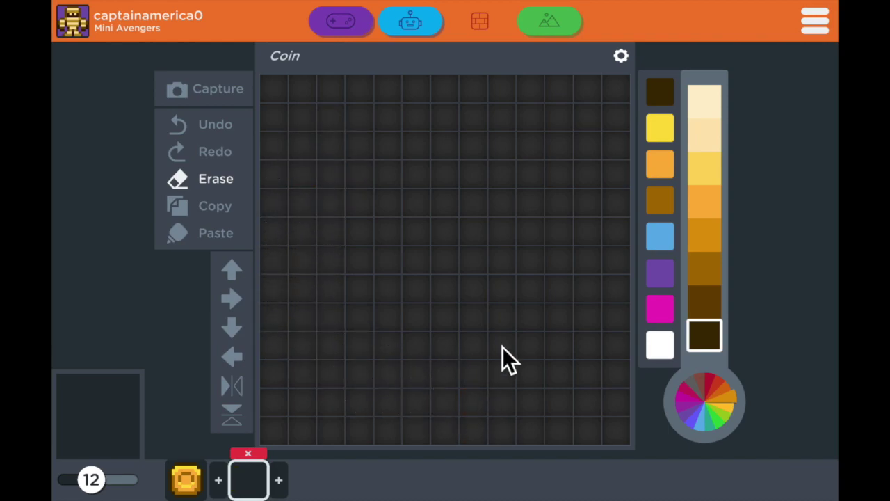
Paint a dark brown oval outline on frame 2, covering the top, sides, corners and bottom edge
{"action": "left_click", "coordinate": [666, 95]}
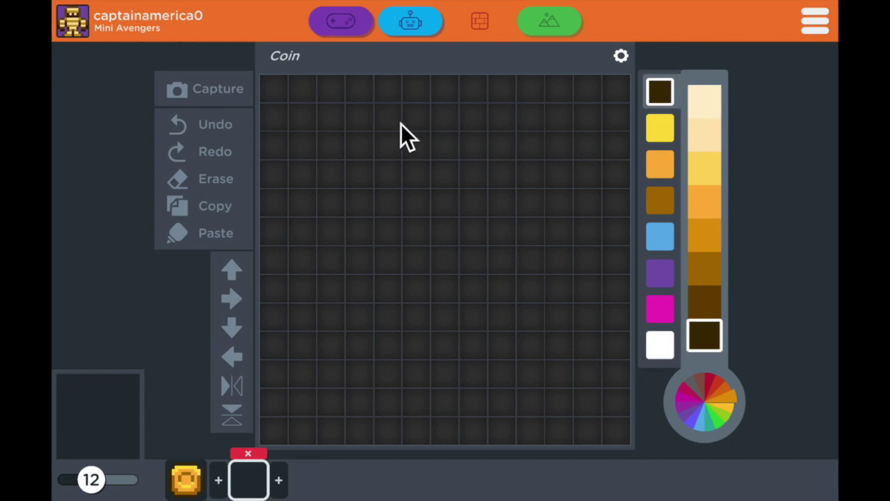
{"action": "mouse_move", "coordinate": [392, 122]}
{"action": "left_mouse_down"}
{"action": "mouse_move", "coordinate": [435, 125]}
{"action": "mouse_move", "coordinate": [504, 120]}
{"action": "left_mouse_up"}
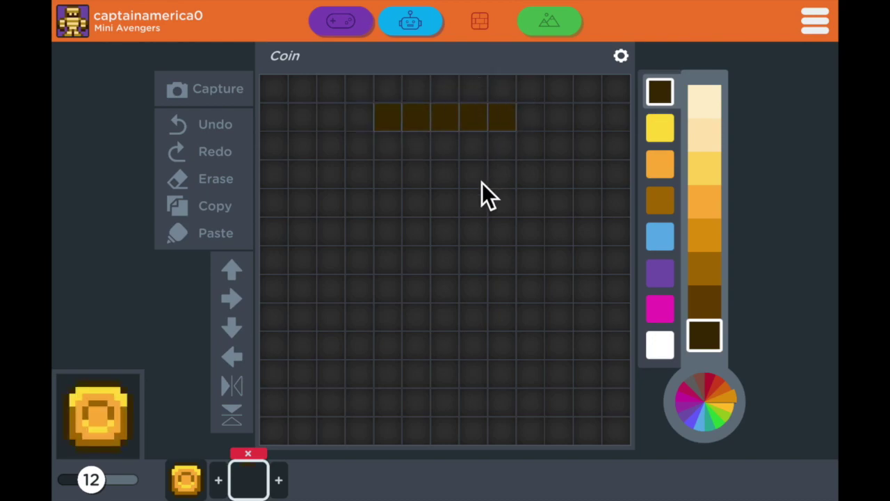
{"action": "left_click", "coordinate": [360, 146]}
{"action": "mouse_move", "coordinate": [332, 176]}
{"action": "left_mouse_down"}
{"action": "mouse_move", "coordinate": [335, 348]}
{"action": "mouse_move", "coordinate": [360, 374]}
{"action": "left_mouse_up"}
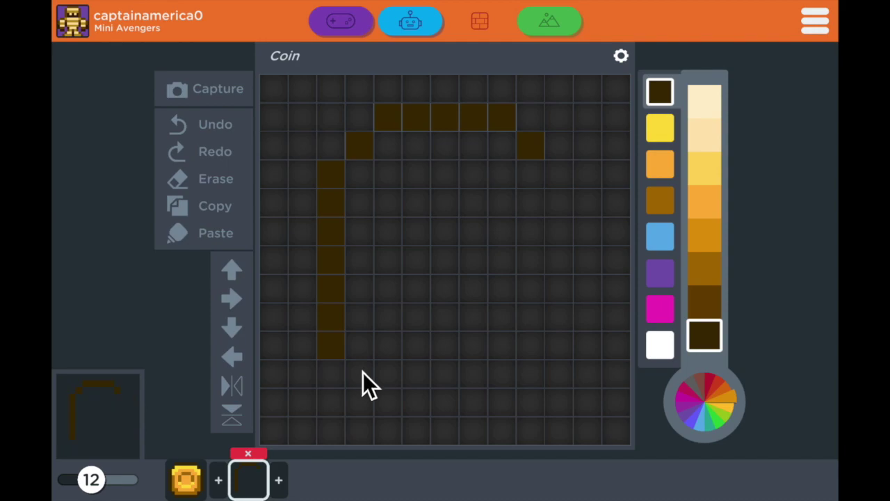
{"action": "left_click", "coordinate": [386, 402]}
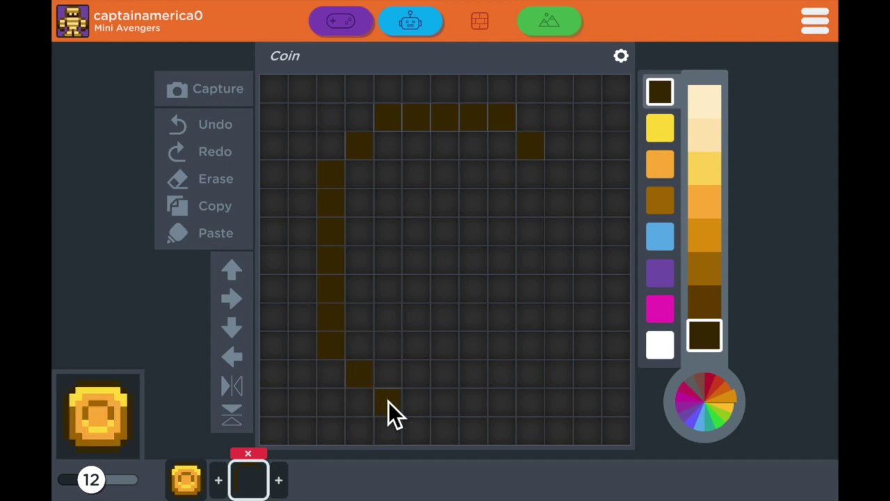
{"action": "left_click_drag", "start_coordinate": [561, 171], "coordinate": [560, 350]}
{"action": "left_click", "coordinate": [531, 375]}
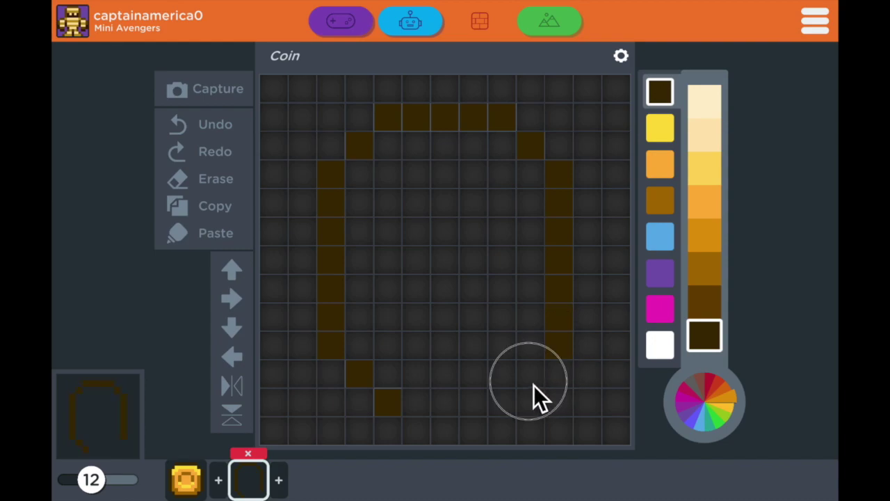
{"action": "left_click_drag", "start_coordinate": [507, 405], "coordinate": [414, 410]}
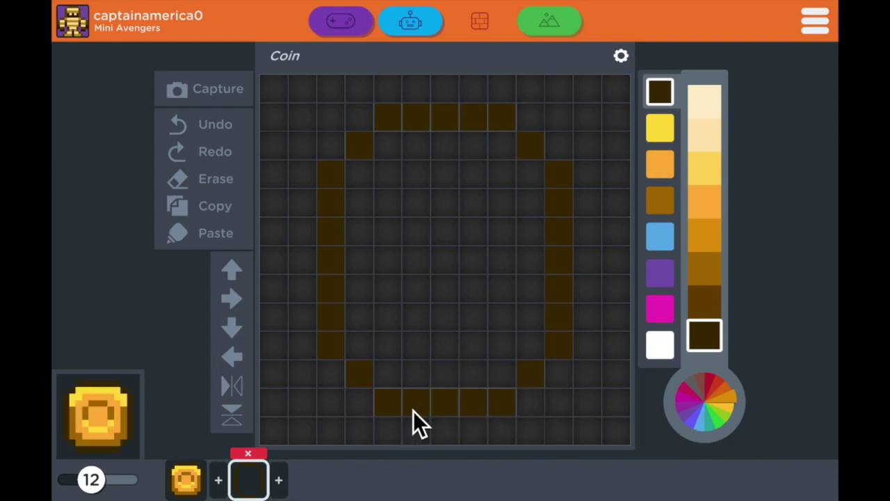
Paint lighter brown shading along the bottom and right side, plus a brown inner ring
{"action": "left_click", "coordinate": [660, 208]}
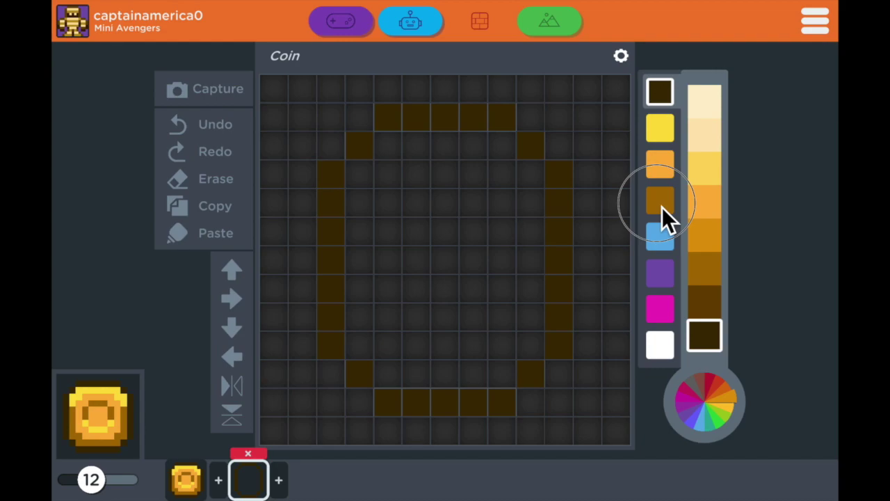
{"action": "left_click", "coordinate": [531, 345]}
{"action": "left_click_drag", "start_coordinate": [511, 371], "coordinate": [387, 373]}
{"action": "left_click", "coordinate": [360, 346]}
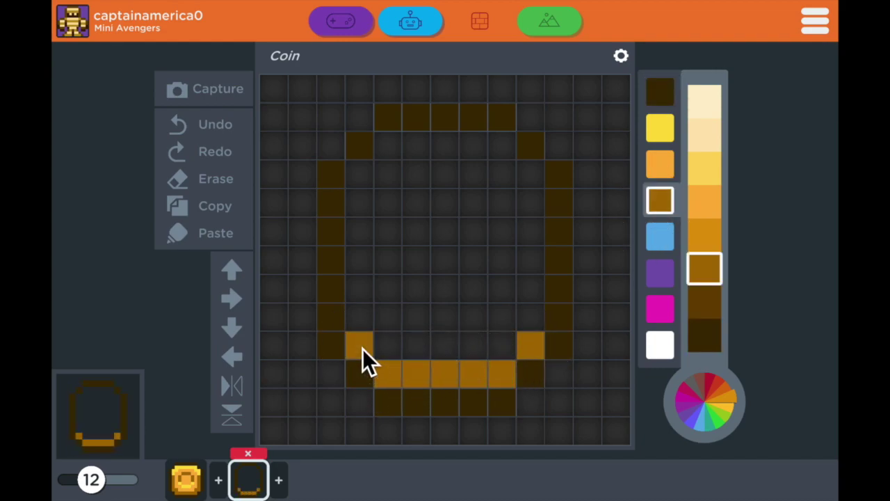
{"action": "left_click_drag", "start_coordinate": [532, 317], "coordinate": [537, 177]}
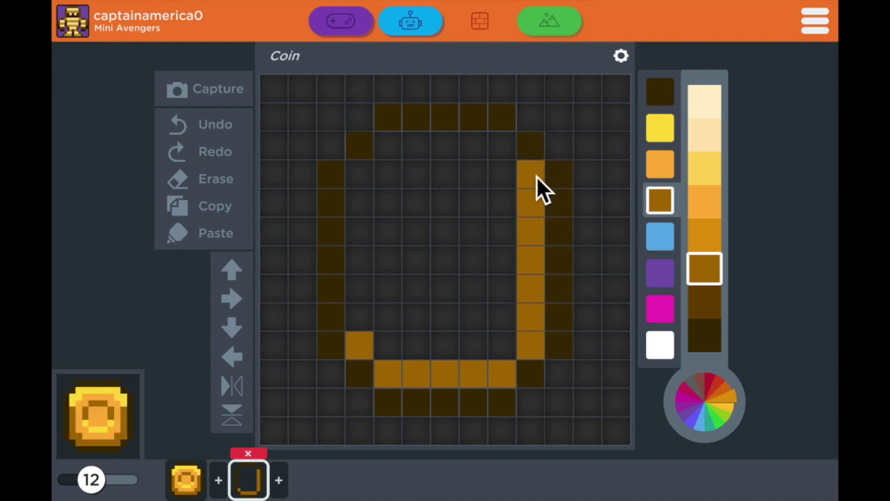
{"action": "left_click", "coordinate": [510, 172]}
{"action": "left_click", "coordinate": [507, 153]}
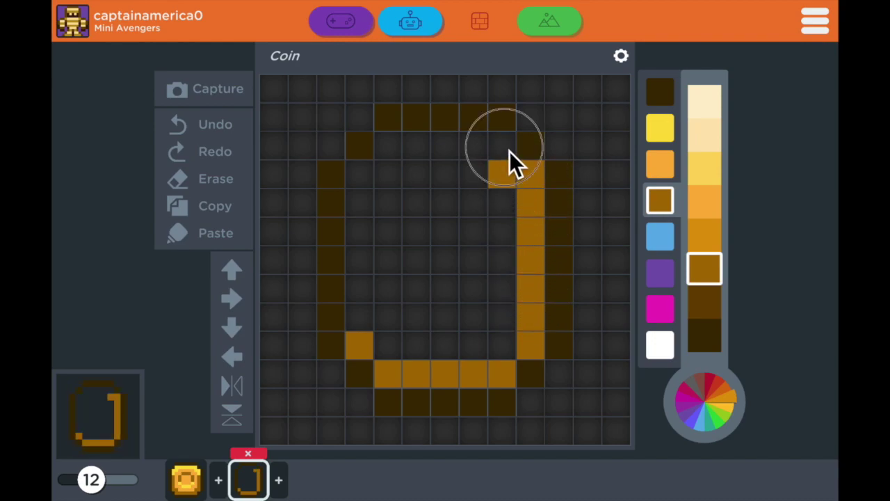
{"action": "left_click", "coordinate": [473, 232]}
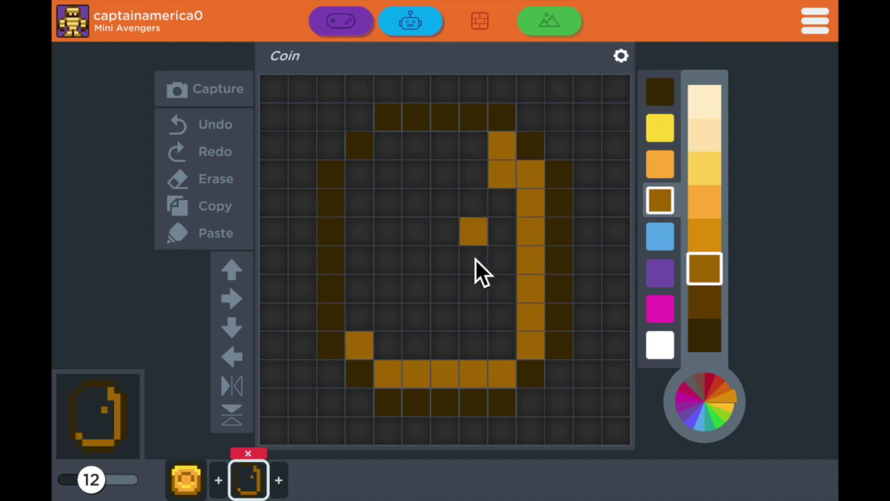
{"action": "left_click", "coordinate": [474, 259]}
{"action": "left_click", "coordinate": [442, 201]}
{"action": "left_click", "coordinate": [416, 201]}
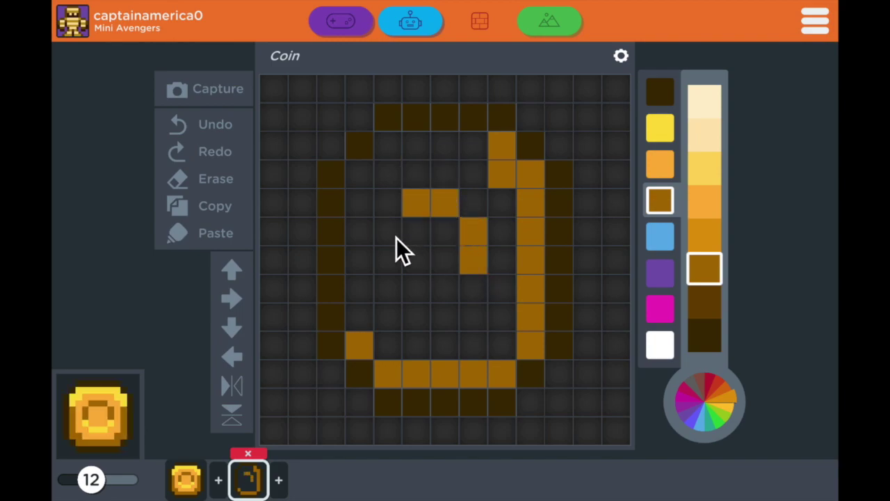
{"action": "left_click", "coordinate": [389, 234]}
{"action": "left_click", "coordinate": [389, 258]}
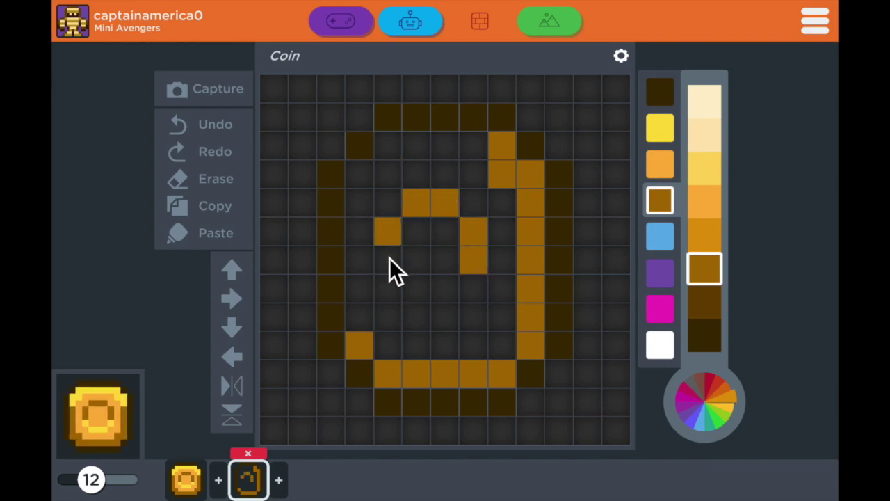
Add yellow highlights along the top, the left side and inside the ring's bottom
{"action": "left_click", "coordinate": [671, 136]}
{"action": "mouse_move", "coordinate": [486, 152]}
{"action": "left_mouse_down"}
{"action": "mouse_move", "coordinate": [401, 148]}
{"action": "mouse_move", "coordinate": [391, 174]}
{"action": "mouse_move", "coordinate": [369, 183]}
{"action": "left_mouse_up"}
{"action": "left_click", "coordinate": [366, 202]}
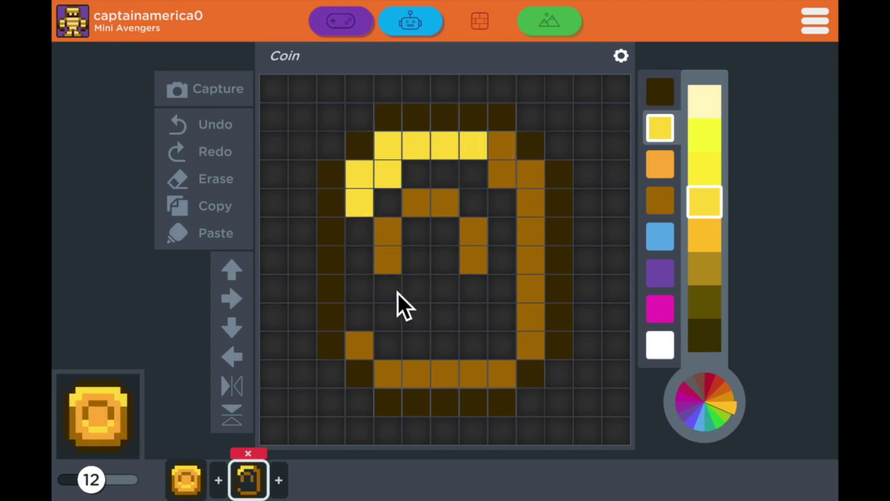
{"action": "left_click", "coordinate": [397, 291]}
{"action": "mouse_move", "coordinate": [415, 316]}
{"action": "left_mouse_down"}
{"action": "mouse_move", "coordinate": [437, 320]}
{"action": "mouse_move", "coordinate": [473, 289]}
{"action": "left_mouse_up"}
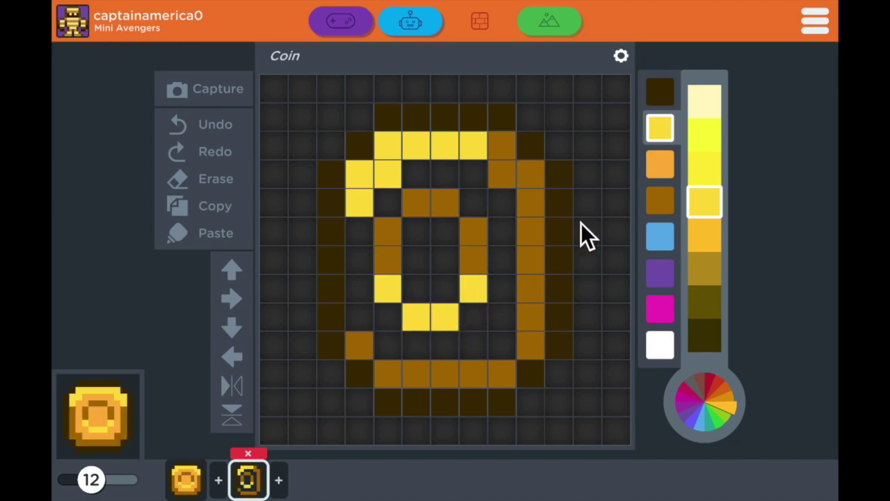
Fill the coin face with orange and the last empty cell with dark orange
{"action": "left_click", "coordinate": [659, 167]}
{"action": "mouse_move", "coordinate": [430, 182]}
{"action": "left_mouse_down"}
{"action": "mouse_move", "coordinate": [471, 175]}
{"action": "mouse_move", "coordinate": [480, 199]}
{"action": "mouse_move", "coordinate": [499, 205]}
{"action": "mouse_move", "coordinate": [505, 330]}
{"action": "mouse_move", "coordinate": [481, 346]}
{"action": "mouse_move", "coordinate": [397, 345]}
{"action": "mouse_move", "coordinate": [395, 321]}
{"action": "mouse_move", "coordinate": [365, 308]}
{"action": "mouse_move", "coordinate": [363, 231]}
{"action": "left_mouse_up"}
{"action": "mouse_move", "coordinate": [401, 203]}
{"action": "left_mouse_down"}
{"action": "mouse_move", "coordinate": [425, 241]}
{"action": "mouse_move", "coordinate": [448, 235]}
{"action": "mouse_move", "coordinate": [442, 289]}
{"action": "mouse_move", "coordinate": [424, 280]}
{"action": "mouse_move", "coordinate": [417, 258]}
{"action": "left_mouse_up"}
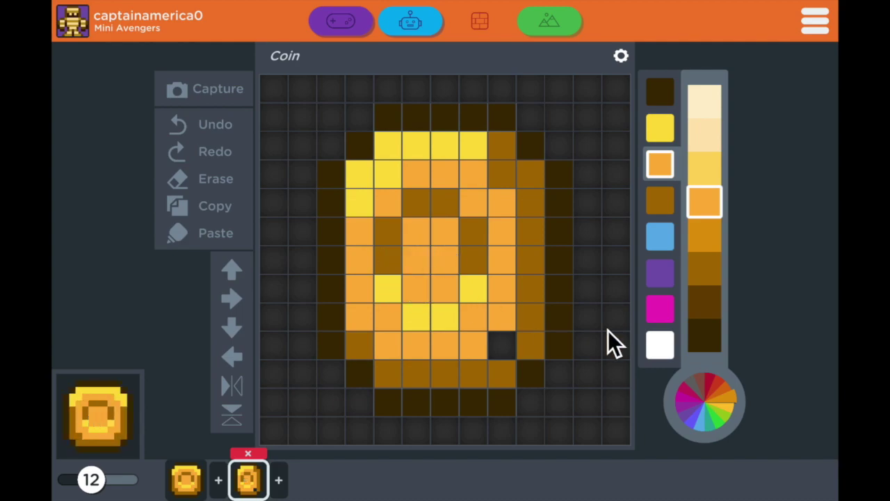
{"action": "left_click", "coordinate": [660, 199]}
{"action": "left_click", "coordinate": [504, 345]}
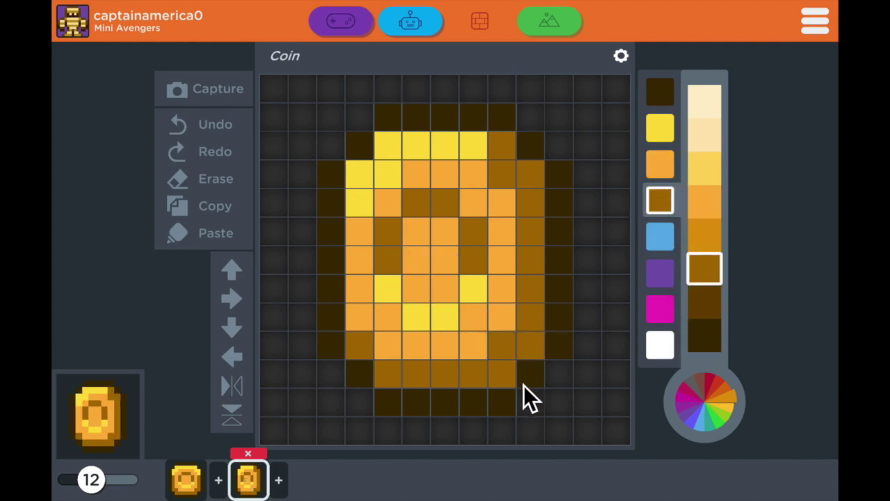
Add a third frame, wipe the copied coin to an empty grid, and select darkest brown
{"action": "left_click", "coordinate": [279, 479]}
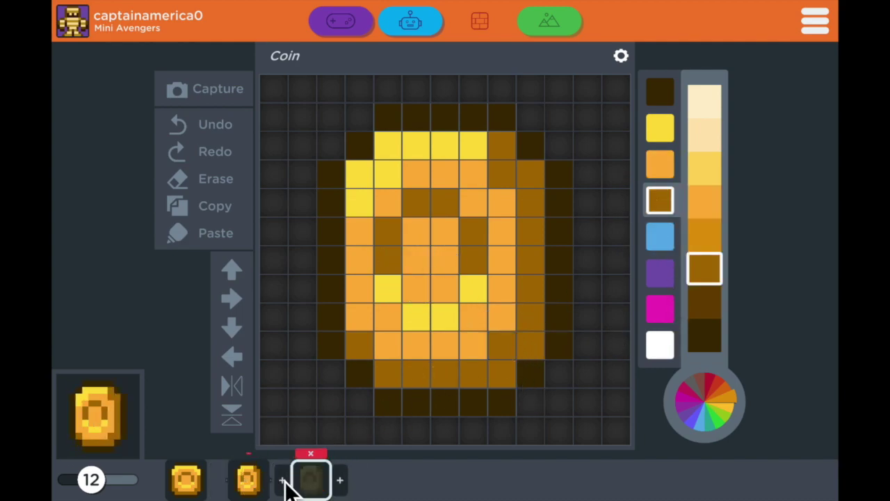
{"action": "left_click", "coordinate": [222, 182]}
{"action": "left_click", "coordinate": [377, 122]}
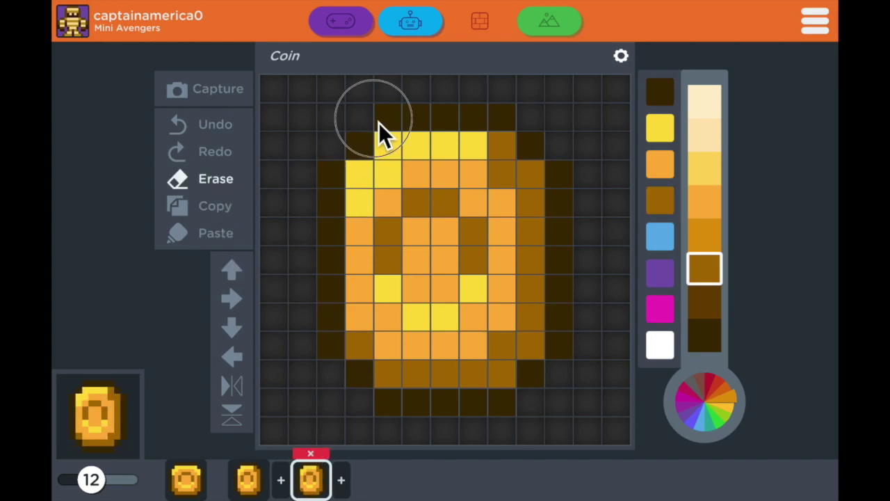
{"action": "mouse_move", "coordinate": [378, 123]}
{"action": "left_mouse_down"}
{"action": "mouse_move", "coordinate": [519, 122]}
{"action": "mouse_move", "coordinate": [531, 139]}
{"action": "mouse_move", "coordinate": [545, 215]}
{"action": "mouse_move", "coordinate": [518, 320]}
{"action": "mouse_move", "coordinate": [528, 356]}
{"action": "mouse_move", "coordinate": [542, 165]}
{"action": "mouse_move", "coordinate": [556, 192]}
{"action": "mouse_move", "coordinate": [560, 290]}
{"action": "mouse_move", "coordinate": [552, 339]}
{"action": "mouse_move", "coordinate": [529, 377]}
{"action": "mouse_move", "coordinate": [497, 406]}
{"action": "mouse_move", "coordinate": [395, 400]}
{"action": "mouse_move", "coordinate": [350, 355]}
{"action": "mouse_move", "coordinate": [329, 304]}
{"action": "mouse_move", "coordinate": [334, 161]}
{"action": "mouse_move", "coordinate": [326, 395]}
{"action": "mouse_move", "coordinate": [363, 252]}
{"action": "mouse_move", "coordinate": [366, 151]}
{"action": "mouse_move", "coordinate": [508, 144]}
{"action": "mouse_move", "coordinate": [503, 268]}
{"action": "mouse_move", "coordinate": [461, 379]}
{"action": "mouse_move", "coordinate": [421, 372]}
{"action": "mouse_move", "coordinate": [396, 338]}
{"action": "mouse_move", "coordinate": [403, 258]}
{"action": "mouse_move", "coordinate": [390, 184]}
{"action": "mouse_move", "coordinate": [425, 154]}
{"action": "mouse_move", "coordinate": [463, 174]}
{"action": "mouse_move", "coordinate": [474, 230]}
{"action": "mouse_move", "coordinate": [469, 306]}
{"action": "mouse_move", "coordinate": [447, 344]}
{"action": "mouse_move", "coordinate": [435, 201]}
{"action": "mouse_move", "coordinate": [422, 181]}
{"action": "mouse_move", "coordinate": [417, 324]}
{"action": "left_mouse_up"}
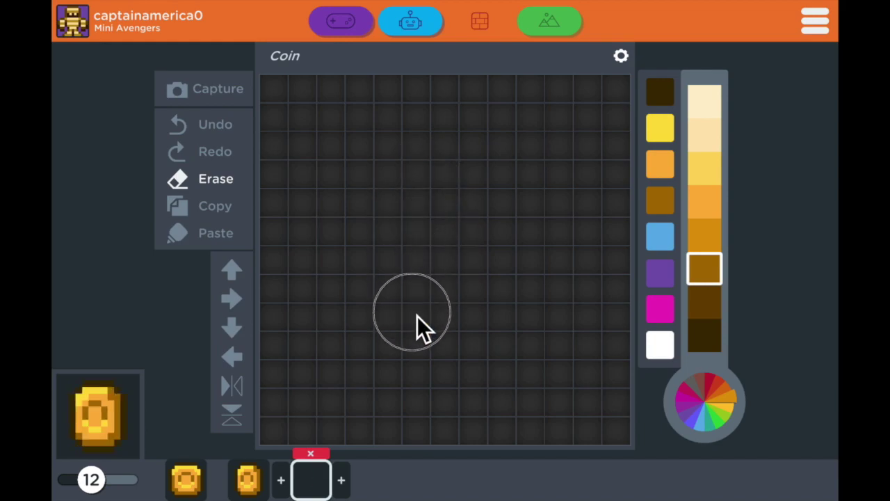
{"action": "left_click", "coordinate": [659, 93]}
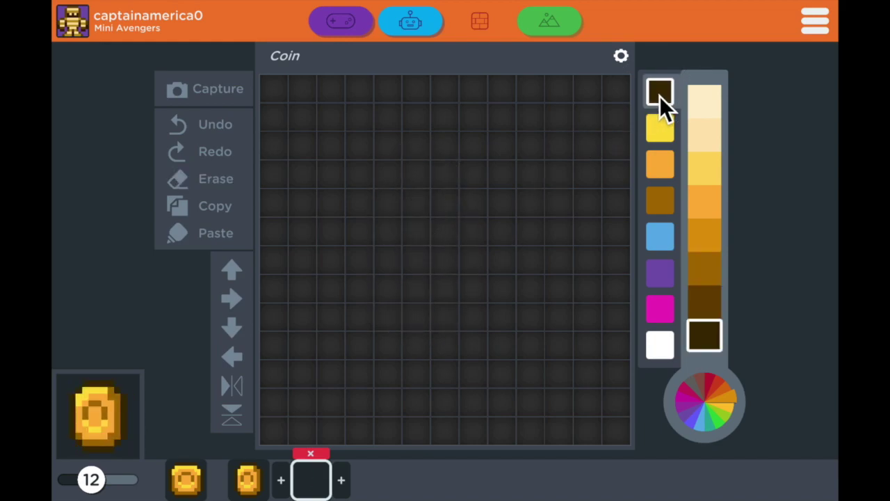
Draw the narrower coin's dark brown outline: top, right edge, bottom curve and left edge
{"action": "left_click", "coordinate": [422, 122]}
{"action": "left_click", "coordinate": [450, 122]}
{"action": "left_click", "coordinate": [473, 122]}
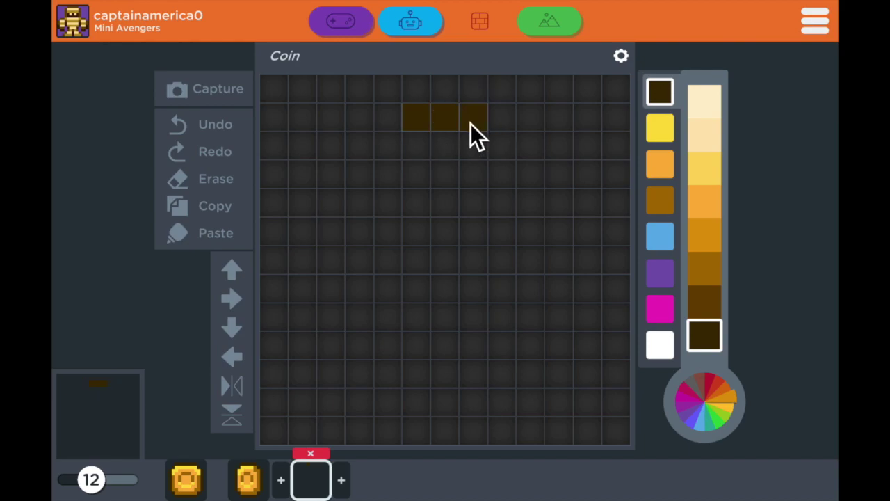
{"action": "left_click_drag", "start_coordinate": [528, 174], "coordinate": [531, 347]}
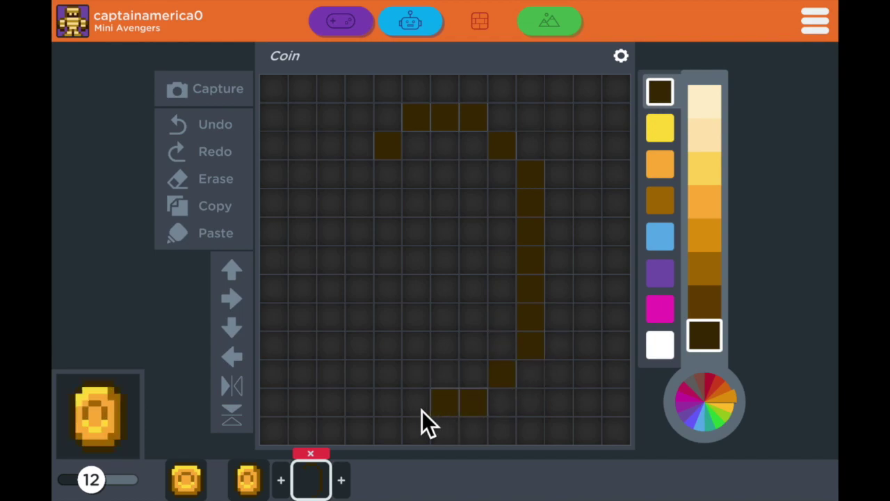
{"action": "mouse_move", "coordinate": [421, 410]}
{"action": "left_mouse_down"}
{"action": "mouse_move", "coordinate": [369, 341]}
{"action": "mouse_move", "coordinate": [363, 271]}
{"action": "mouse_move", "coordinate": [370, 188]}
{"action": "left_mouse_up"}
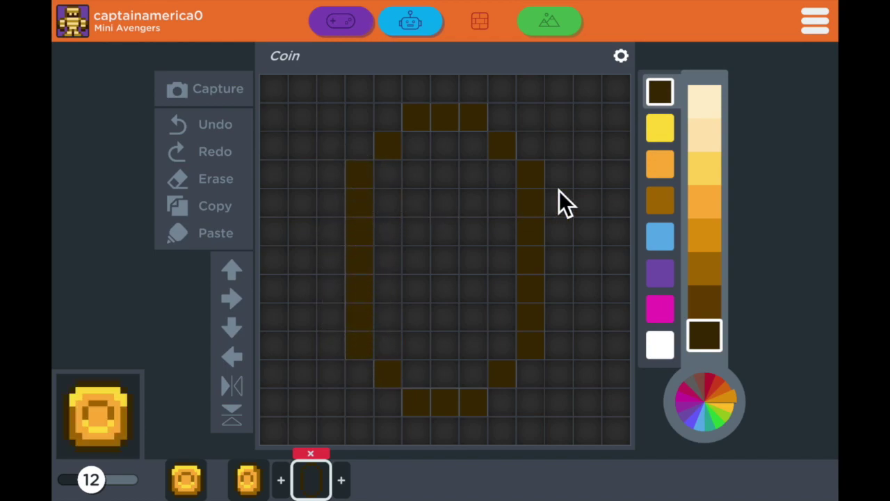
Add medium brown shading inside the right edge and inner left, plus yellow highlights on the top-left
{"action": "left_click", "coordinate": [664, 201]}
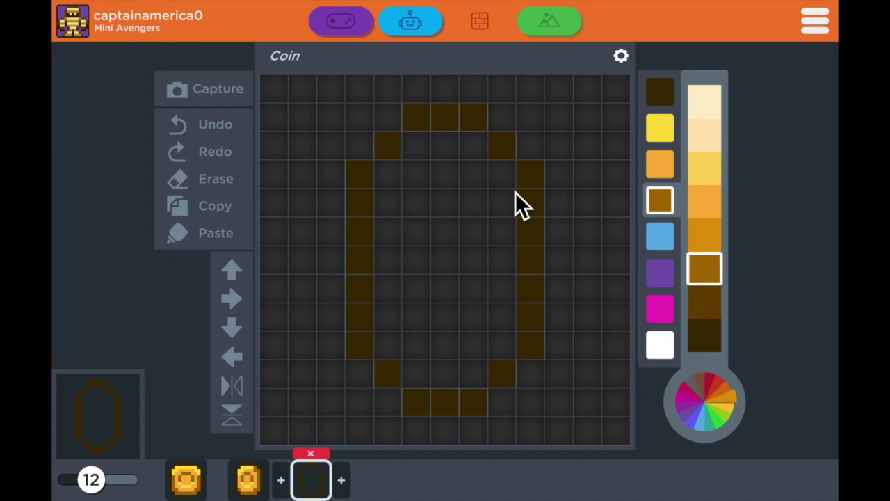
{"action": "mouse_move", "coordinate": [445, 145]}
{"action": "left_mouse_down"}
{"action": "mouse_move", "coordinate": [475, 377]}
{"action": "mouse_move", "coordinate": [450, 374]}
{"action": "mouse_move", "coordinate": [481, 284]}
{"action": "mouse_move", "coordinate": [481, 212]}
{"action": "left_mouse_up"}
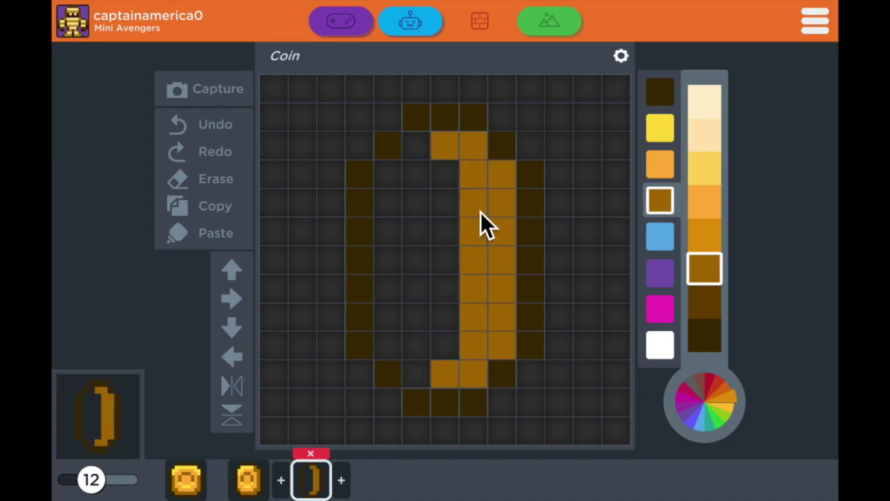
{"action": "left_click_drag", "start_coordinate": [416, 202], "coordinate": [415, 292]}
{"action": "left_click", "coordinate": [660, 127]}
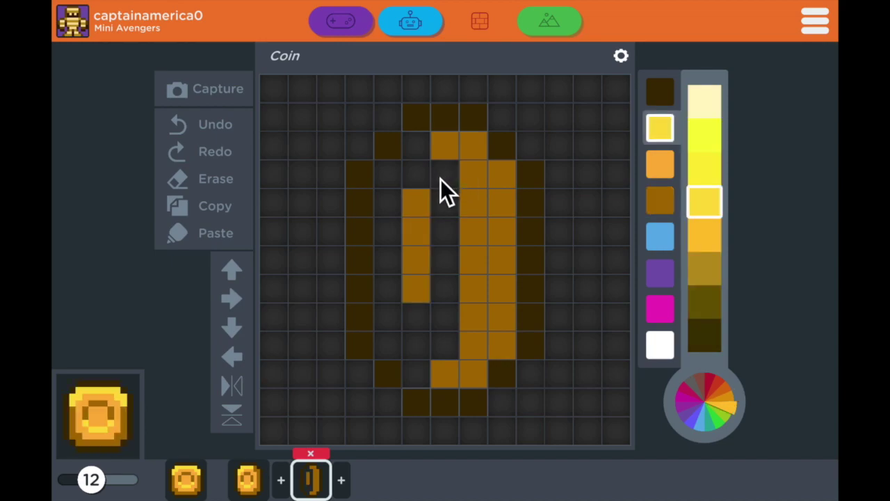
{"action": "left_click", "coordinate": [440, 178]}
{"action": "left_click", "coordinate": [417, 150]}
{"action": "left_click", "coordinate": [390, 176]}
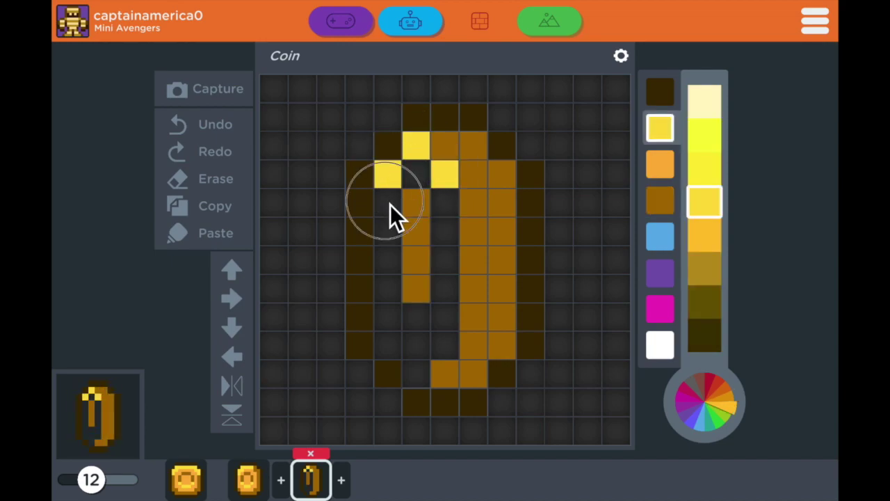
{"action": "left_click_drag", "start_coordinate": [390, 205], "coordinate": [395, 236]}
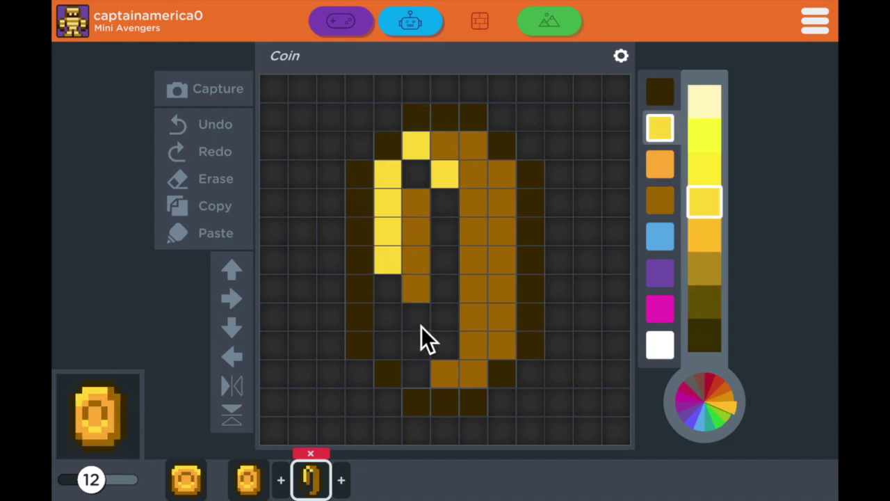
Fill the coin's centre column with orange and duplicate the frame as a fourth frame
{"action": "left_click", "coordinate": [660, 167]}
{"action": "mouse_move", "coordinate": [415, 173]}
{"action": "left_mouse_down"}
{"action": "mouse_move", "coordinate": [449, 266]}
{"action": "mouse_move", "coordinate": [440, 348]}
{"action": "mouse_move", "coordinate": [389, 340]}
{"action": "mouse_move", "coordinate": [398, 291]}
{"action": "left_mouse_up"}
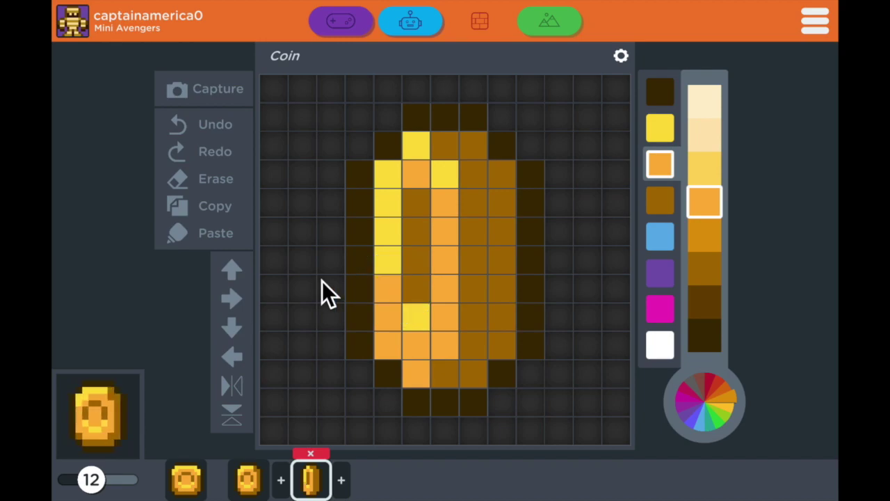
{"action": "left_click", "coordinate": [342, 481]}
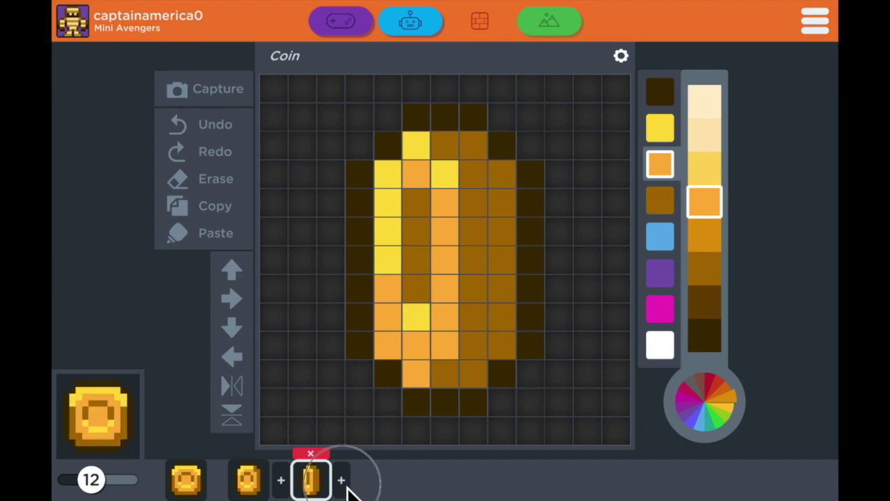
Erase the copied coin from frame 4 and draw the thin coin's top and right edge in darkest brown
{"action": "left_click", "coordinate": [227, 185]}
{"action": "mouse_move", "coordinate": [358, 168]}
{"action": "left_mouse_down"}
{"action": "mouse_move", "coordinate": [360, 348]}
{"action": "mouse_move", "coordinate": [410, 391]}
{"action": "mouse_move", "coordinate": [480, 400]}
{"action": "mouse_move", "coordinate": [511, 371]}
{"action": "mouse_move", "coordinate": [542, 293]}
{"action": "mouse_move", "coordinate": [544, 236]}
{"action": "mouse_move", "coordinate": [528, 164]}
{"action": "mouse_move", "coordinate": [493, 135]}
{"action": "mouse_move", "coordinate": [454, 125]}
{"action": "mouse_move", "coordinate": [417, 130]}
{"action": "mouse_move", "coordinate": [396, 148]}
{"action": "mouse_move", "coordinate": [487, 175]}
{"action": "mouse_move", "coordinate": [502, 205]}
{"action": "mouse_move", "coordinate": [500, 318]}
{"action": "mouse_move", "coordinate": [483, 354]}
{"action": "mouse_move", "coordinate": [463, 312]}
{"action": "mouse_move", "coordinate": [475, 228]}
{"action": "mouse_move", "coordinate": [466, 190]}
{"action": "mouse_move", "coordinate": [466, 333]}
{"action": "mouse_move", "coordinate": [448, 365]}
{"action": "mouse_move", "coordinate": [434, 362]}
{"action": "mouse_move", "coordinate": [425, 341]}
{"action": "mouse_move", "coordinate": [372, 331]}
{"action": "mouse_move", "coordinate": [418, 292]}
{"action": "mouse_move", "coordinate": [396, 220]}
{"action": "mouse_move", "coordinate": [417, 182]}
{"action": "mouse_move", "coordinate": [446, 168]}
{"action": "mouse_move", "coordinate": [422, 256]}
{"action": "mouse_move", "coordinate": [441, 269]}
{"action": "mouse_move", "coordinate": [440, 291]}
{"action": "mouse_move", "coordinate": [421, 210]}
{"action": "mouse_move", "coordinate": [398, 180]}
{"action": "mouse_move", "coordinate": [441, 240]}
{"action": "left_mouse_up"}
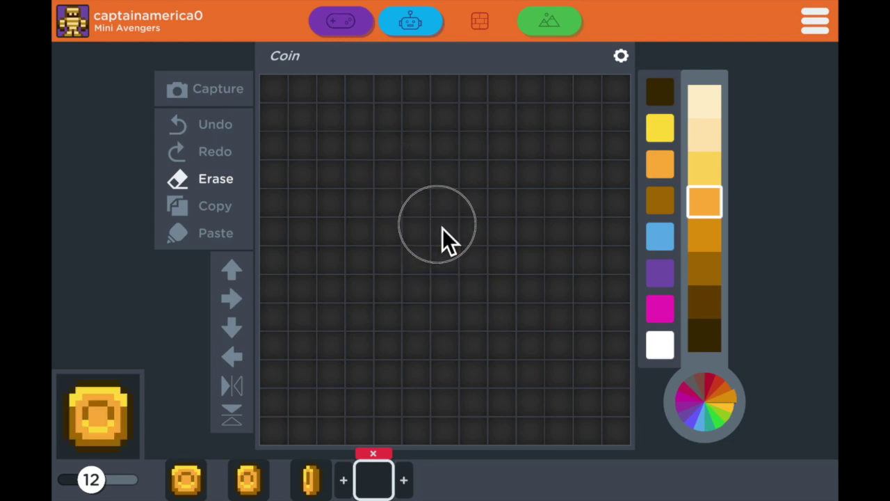
{"action": "left_click", "coordinate": [663, 98]}
{"action": "left_click", "coordinate": [444, 130]}
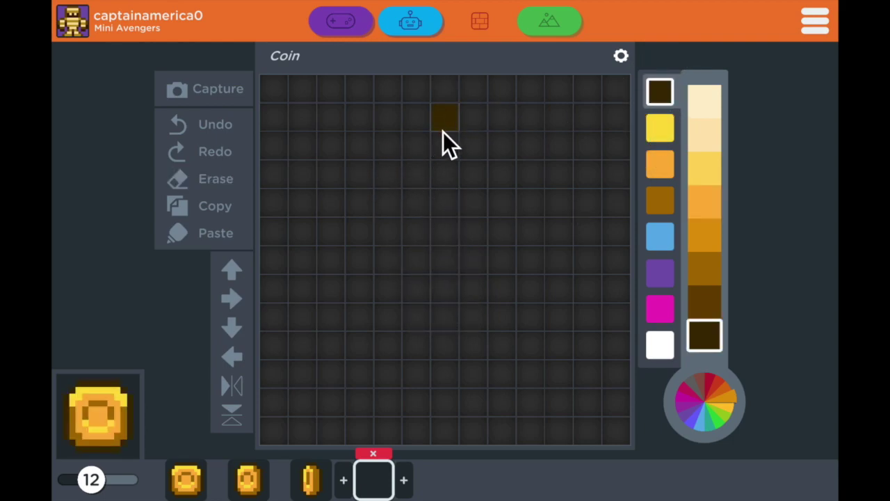
{"action": "left_click", "coordinate": [426, 142]}
{"action": "left_click", "coordinate": [475, 147]}
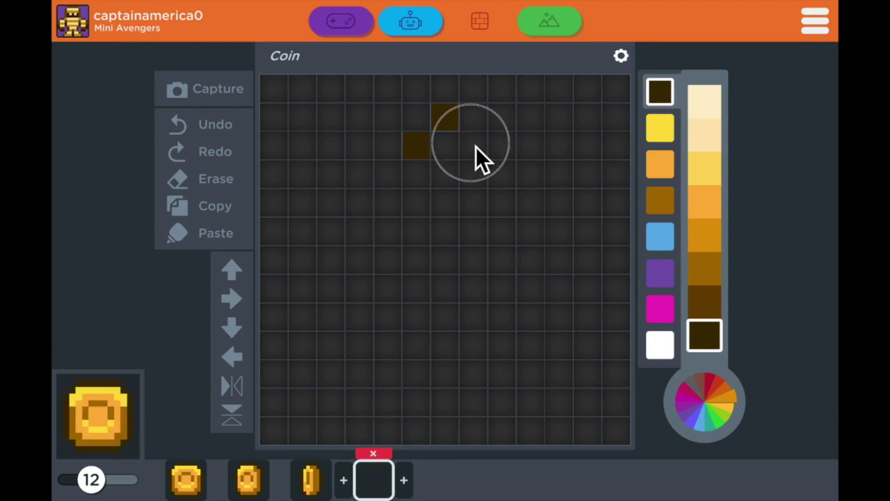
{"action": "left_click_drag", "start_coordinate": [476, 146], "coordinate": [473, 377]}
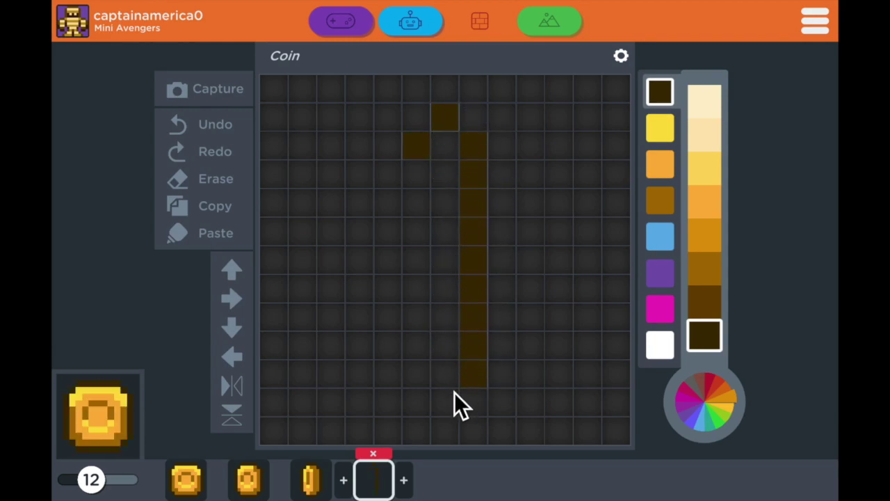
Finish the outline's bottom and left edge, then fill the centre column with medium brown
{"action": "left_click", "coordinate": [448, 397]}
{"action": "left_click_drag", "start_coordinate": [419, 380], "coordinate": [421, 153]}
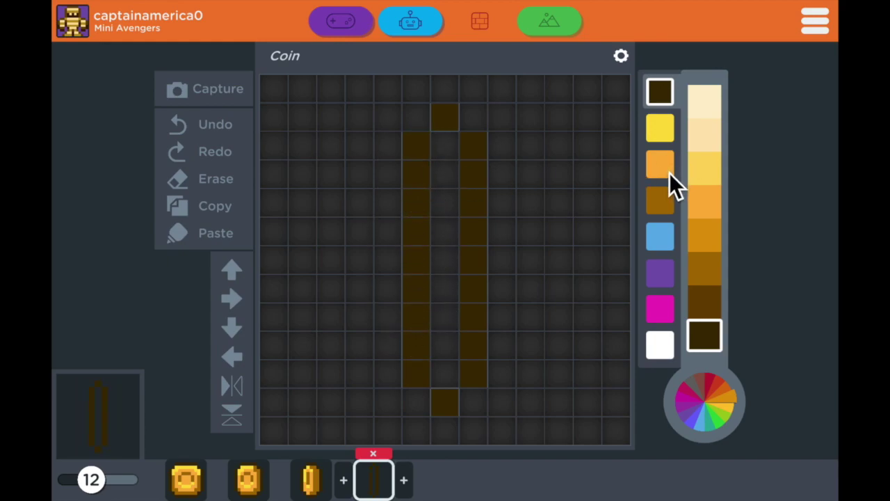
{"action": "left_click", "coordinate": [660, 201]}
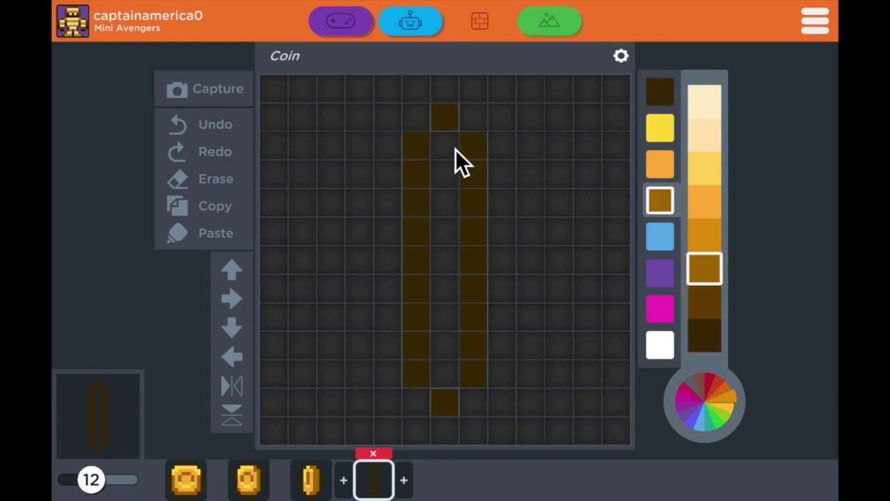
{"action": "left_click_drag", "start_coordinate": [455, 149], "coordinate": [444, 317]}
{"action": "left_click", "coordinate": [447, 373]}
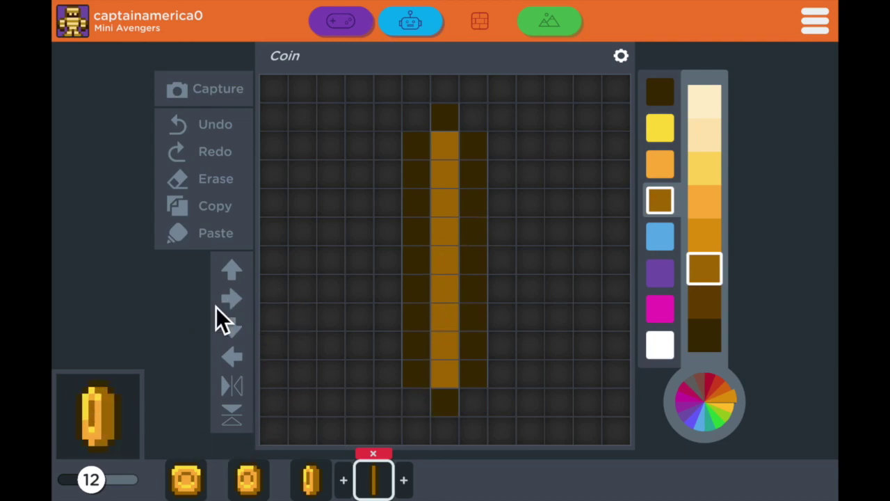
Copy frame 3's coin, paste it into a new fifth frame, and flip it horizontally
{"action": "left_click", "coordinate": [314, 481]}
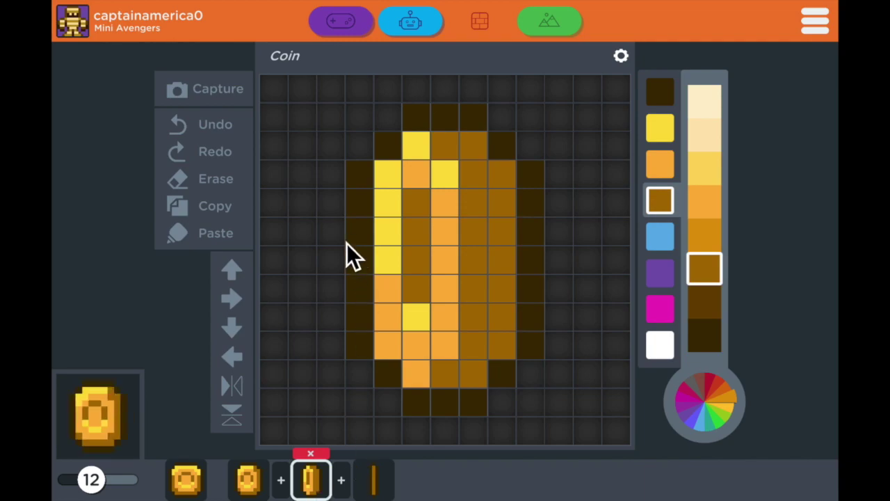
{"action": "left_click", "coordinate": [219, 209]}
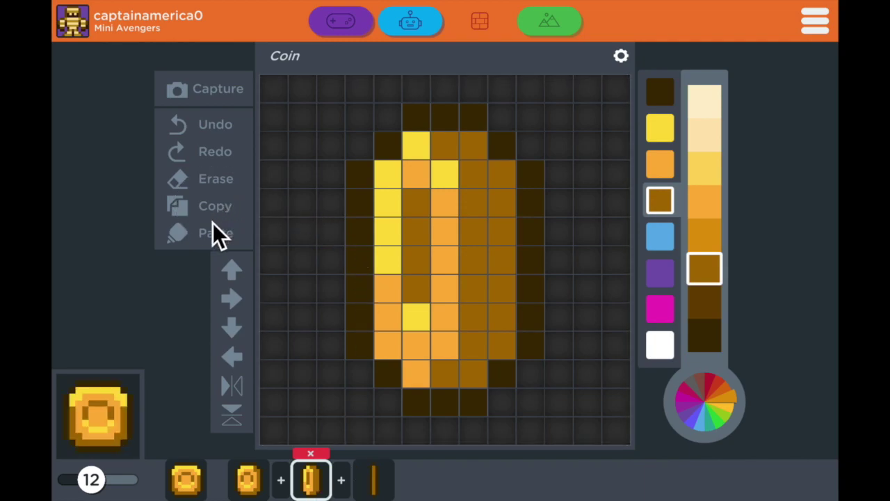
{"action": "left_click", "coordinate": [376, 478]}
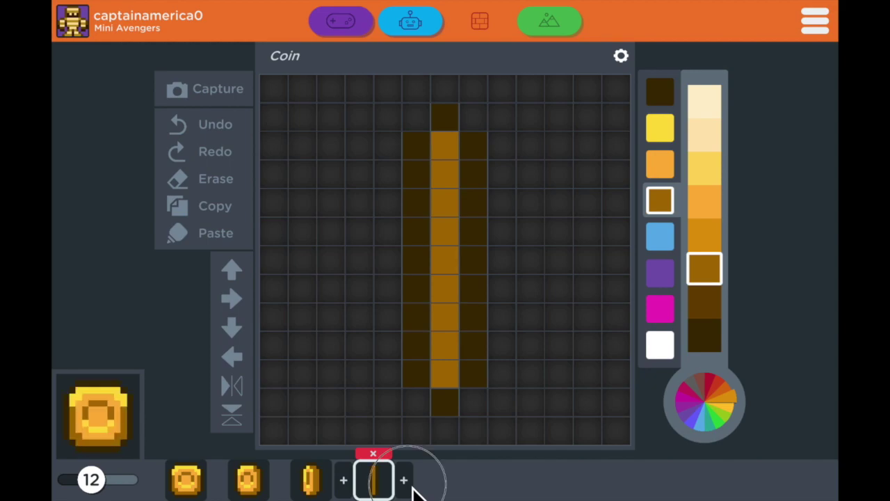
{"action": "left_click", "coordinate": [404, 479]}
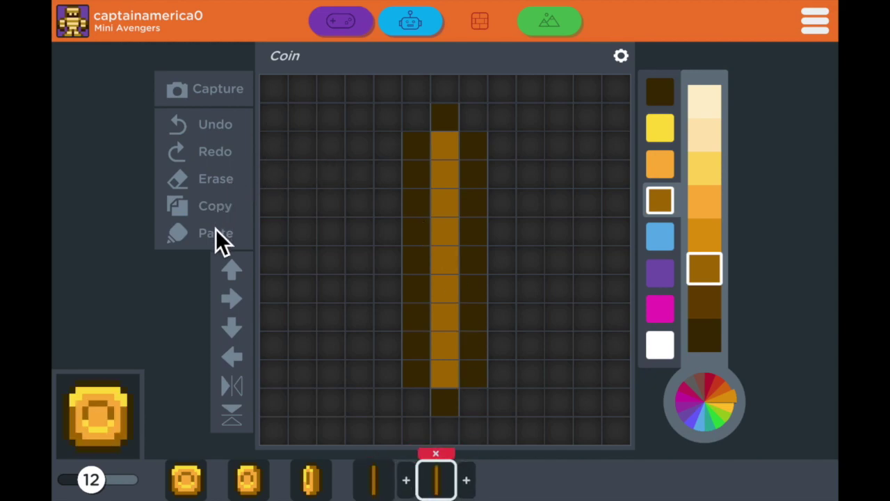
{"action": "left_click", "coordinate": [219, 237]}
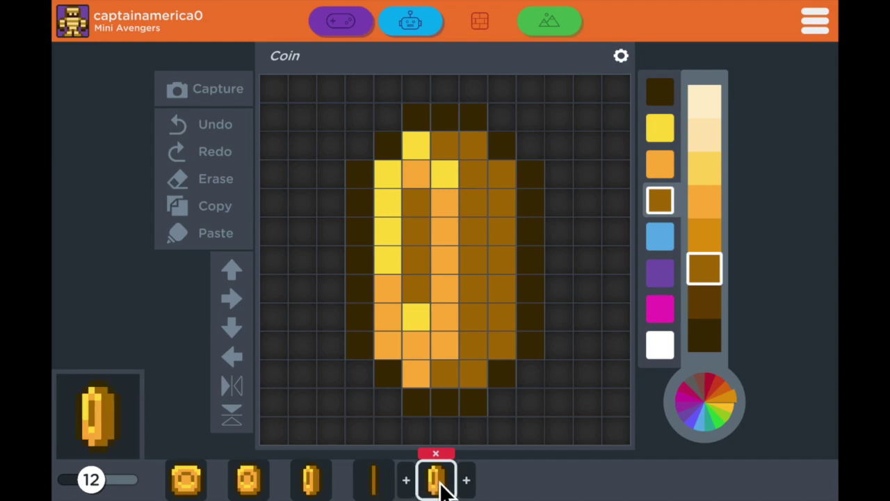
{"action": "left_click", "coordinate": [239, 391]}
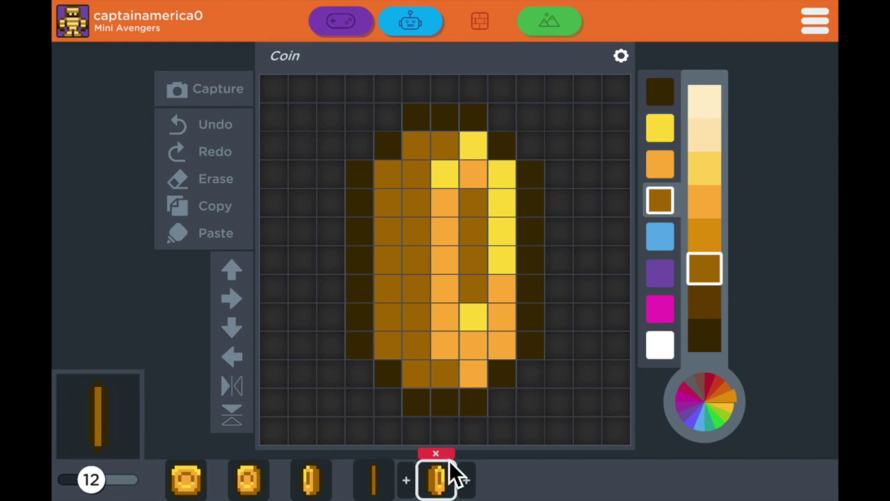
Copy frame 2's coin into a new sixth frame and flip it horizontally so the shine is on the right
{"action": "left_click", "coordinate": [249, 479]}
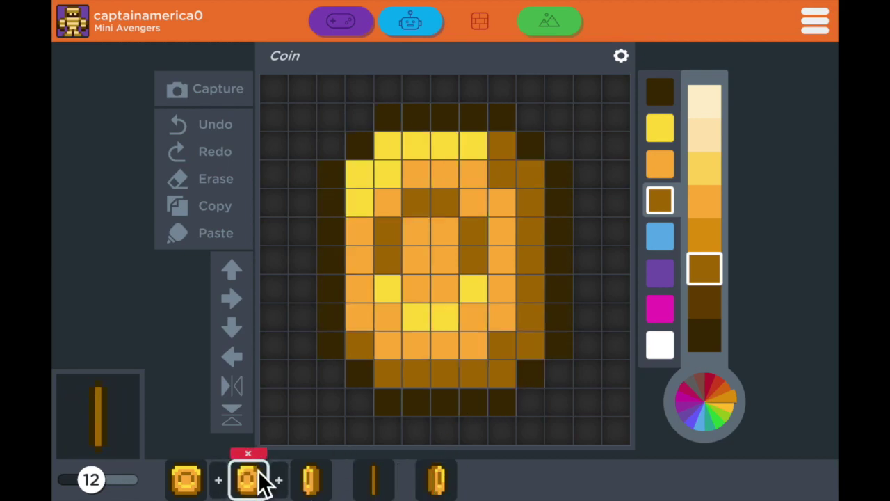
{"action": "left_click", "coordinate": [223, 209]}
{"action": "left_click", "coordinate": [438, 480]}
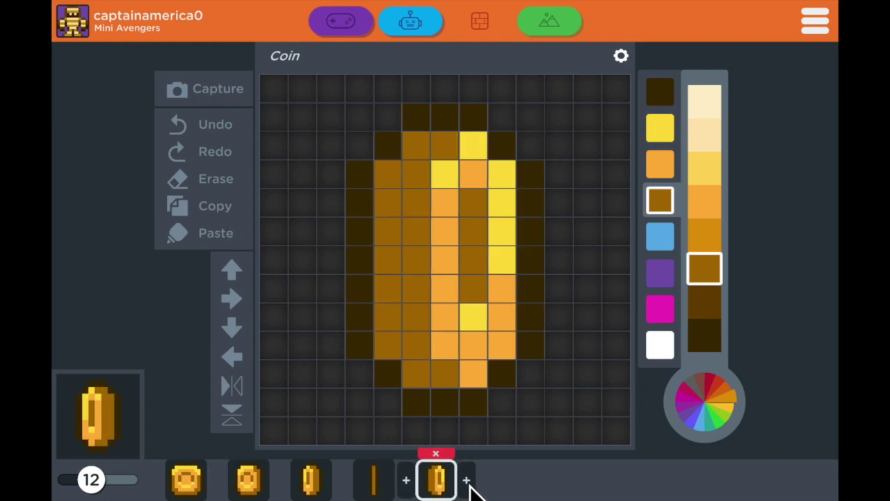
{"action": "left_click", "coordinate": [468, 481]}
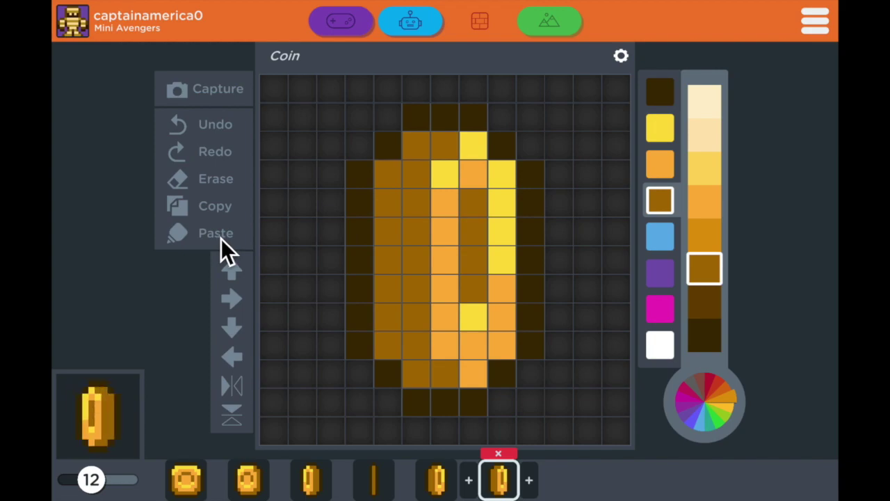
{"action": "left_click", "coordinate": [221, 239]}
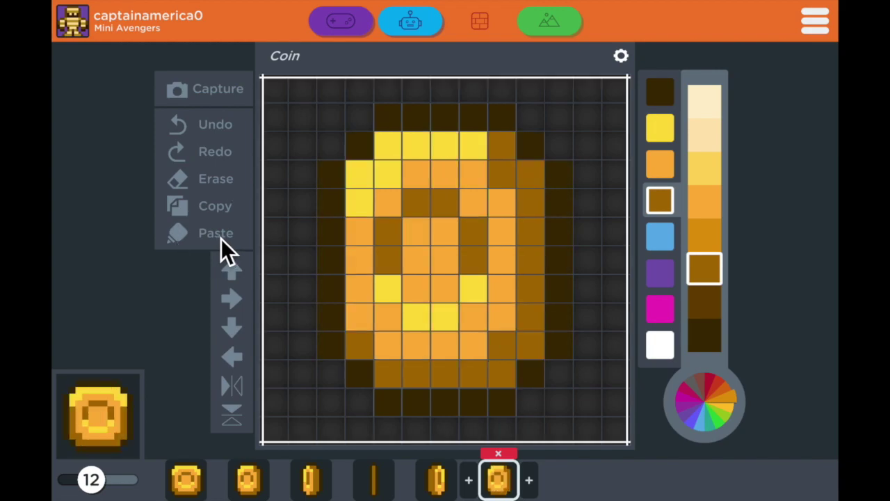
{"action": "left_click", "coordinate": [241, 393]}
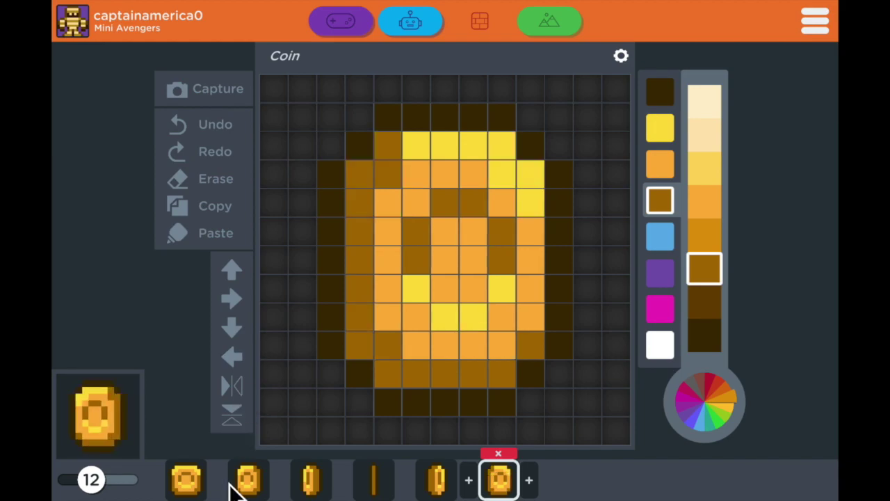
{"action": "left_click", "coordinate": [238, 420]}
{"action": "left_click", "coordinate": [238, 421]}
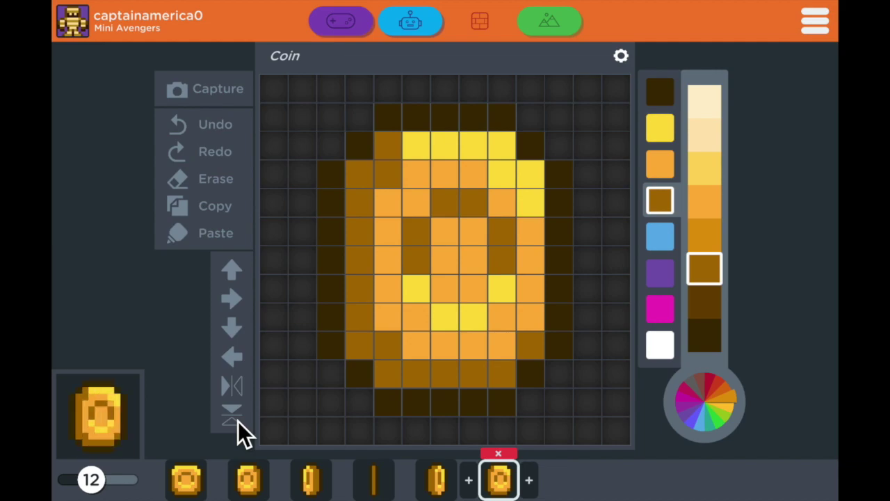
{"action": "left_click", "coordinate": [195, 482]}
{"action": "left_click", "coordinate": [254, 482]}
{"action": "left_click", "coordinate": [312, 486]}
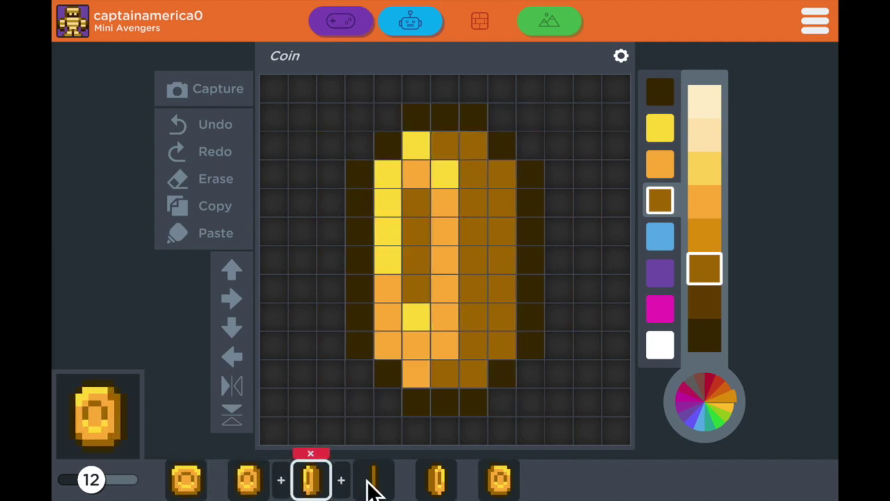
{"action": "left_click", "coordinate": [379, 484]}
{"action": "left_click", "coordinate": [444, 485]}
{"action": "left_click", "coordinate": [496, 480]}
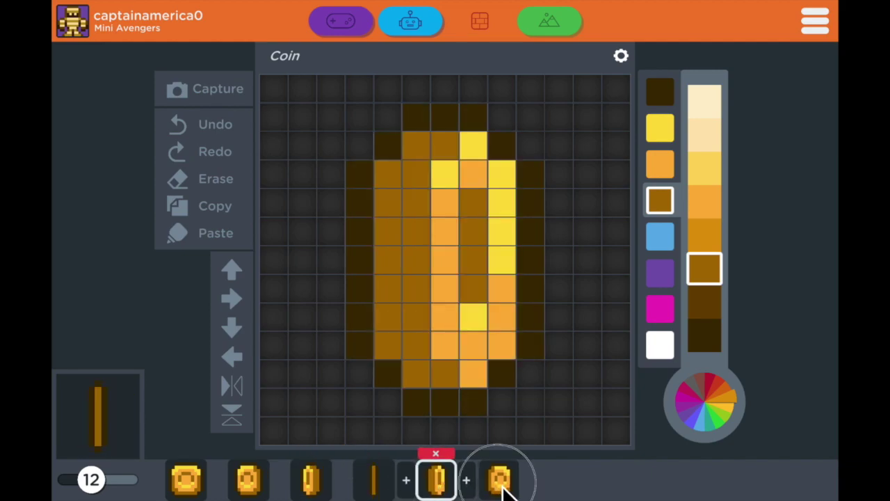
{"action": "left_click", "coordinate": [186, 483]}
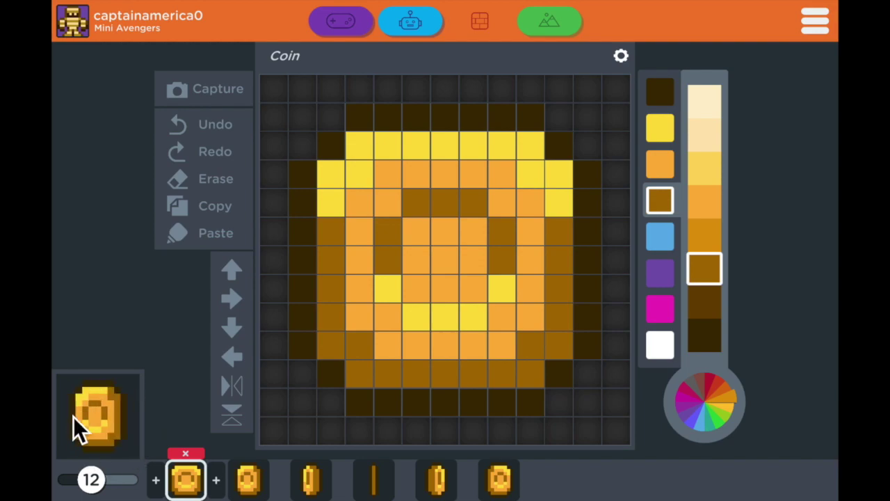
{"action": "left_click", "coordinate": [94, 485]}
{"action": "mouse_move", "coordinate": [99, 491]}
{"action": "left_mouse_down"}
{"action": "mouse_move", "coordinate": [128, 493]}
{"action": "mouse_move", "coordinate": [82, 492]}
{"action": "mouse_move", "coordinate": [98, 493]}
{"action": "left_mouse_up"}
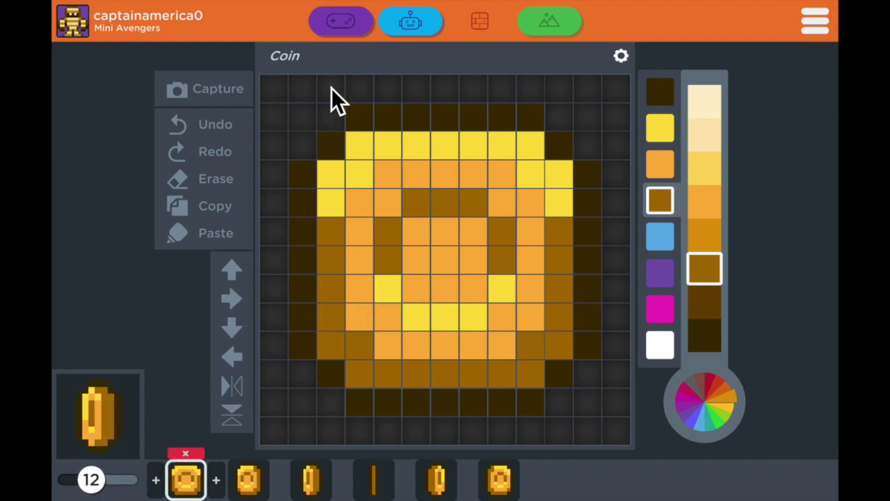
Rename the animation from Untitled to 'Coin' and go back to the art library
{"action": "left_click", "coordinate": [331, 69]}
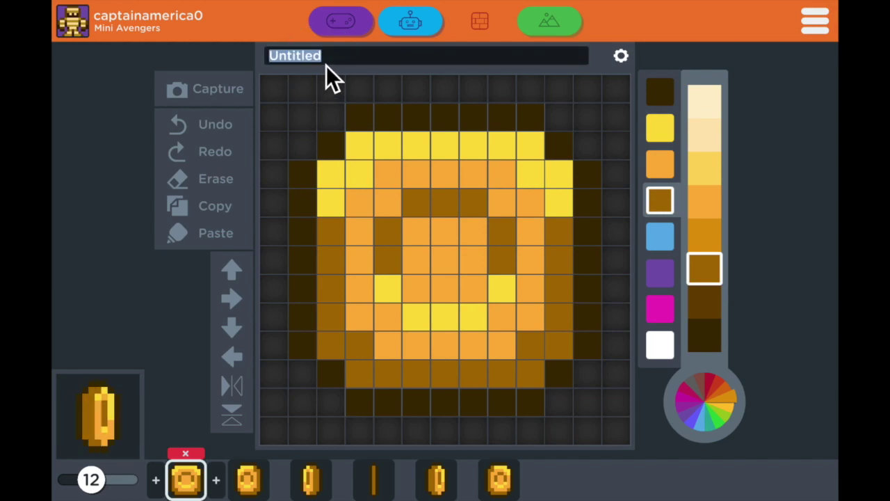
{"action": "type", "text": "Coin"}
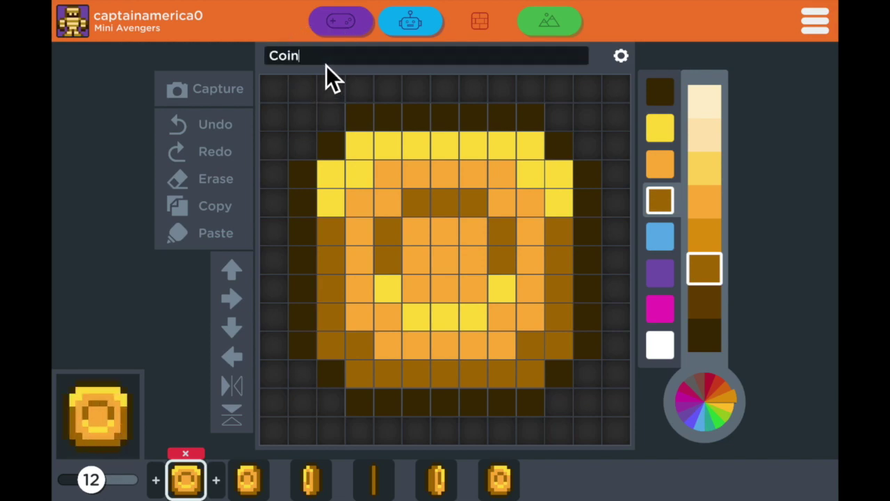
{"action": "left_click", "coordinate": [772, 170]}
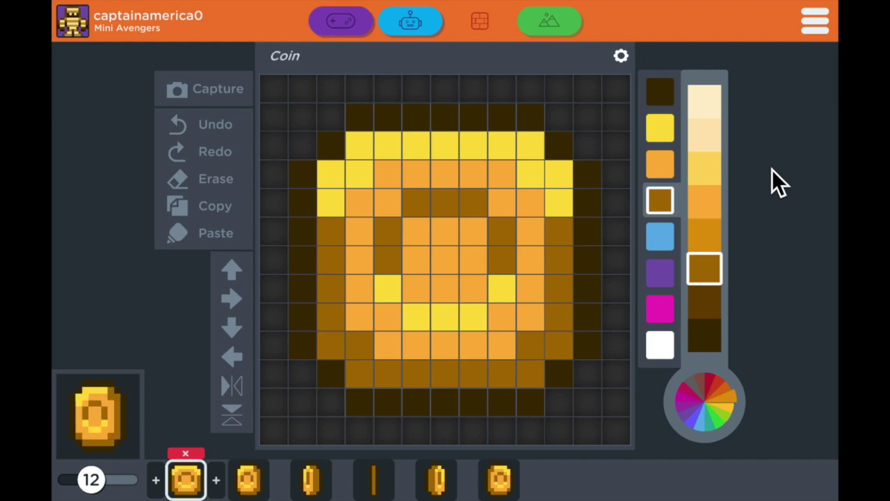
{"action": "left_click", "coordinate": [483, 22]}
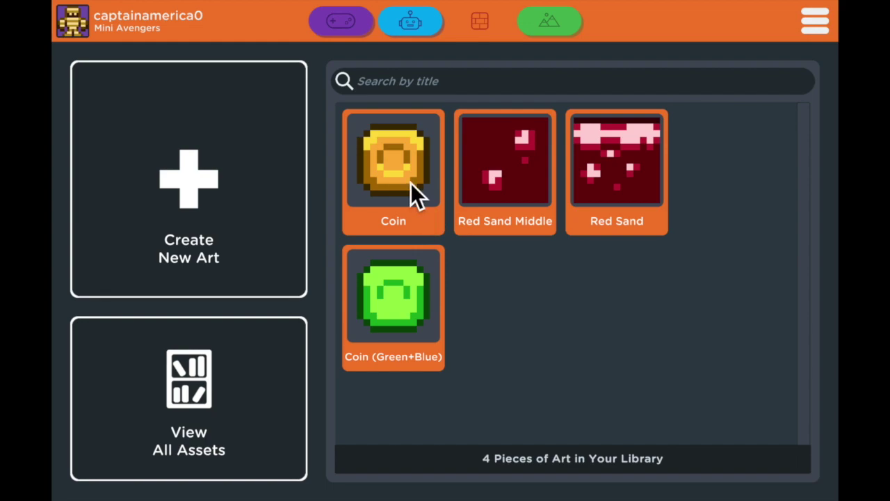
Share the Coin art to the Mini Avengers class library and confirm
{"action": "left_click", "coordinate": [410, 183]}
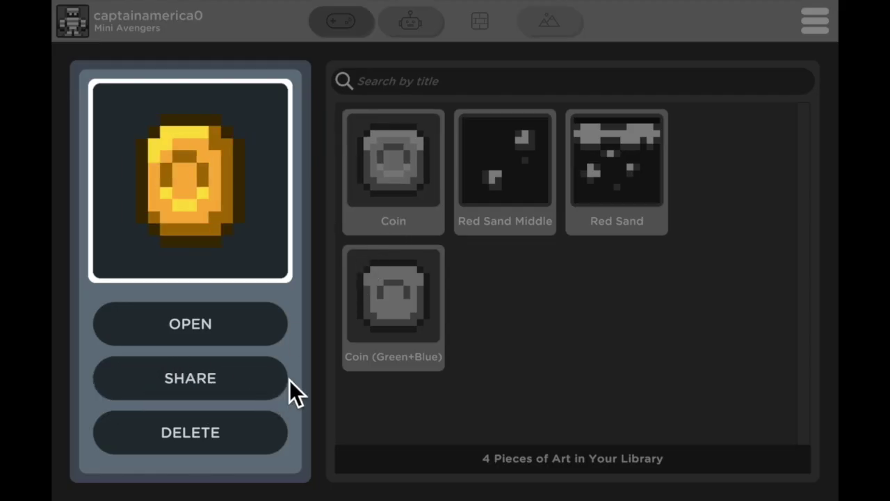
{"action": "left_click", "coordinate": [193, 391]}
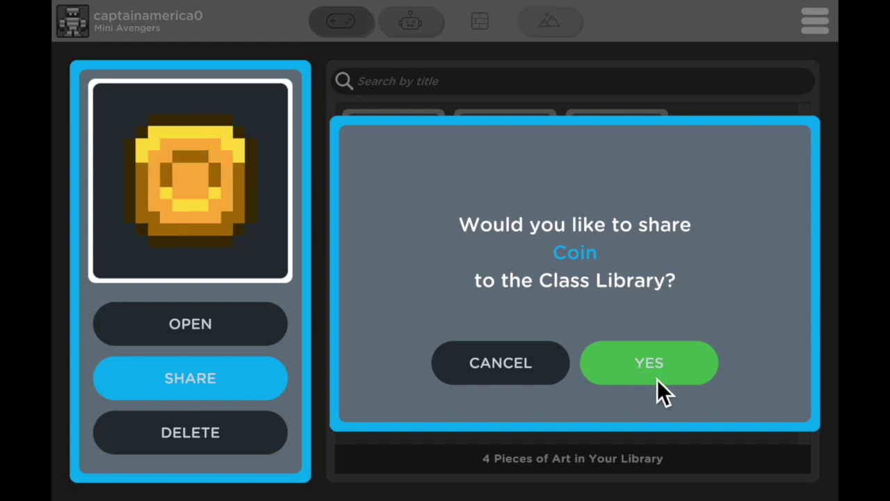
{"action": "left_click", "coordinate": [674, 371]}
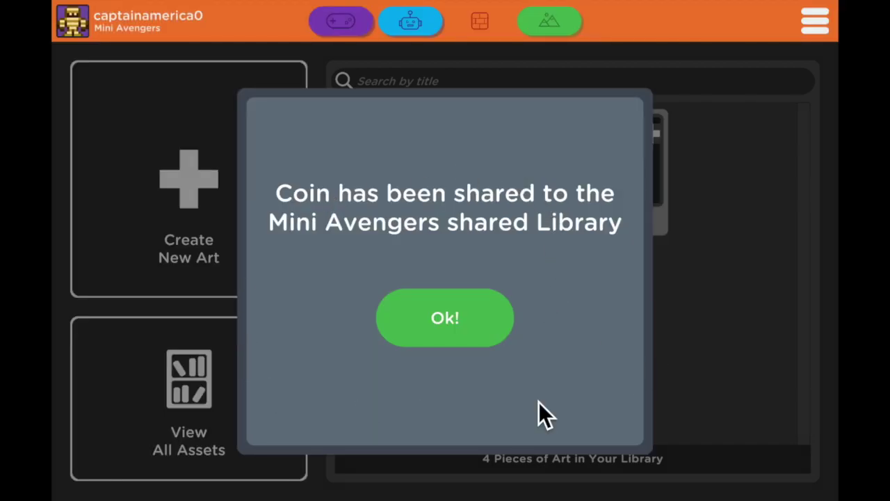
{"action": "left_click", "coordinate": [446, 319]}
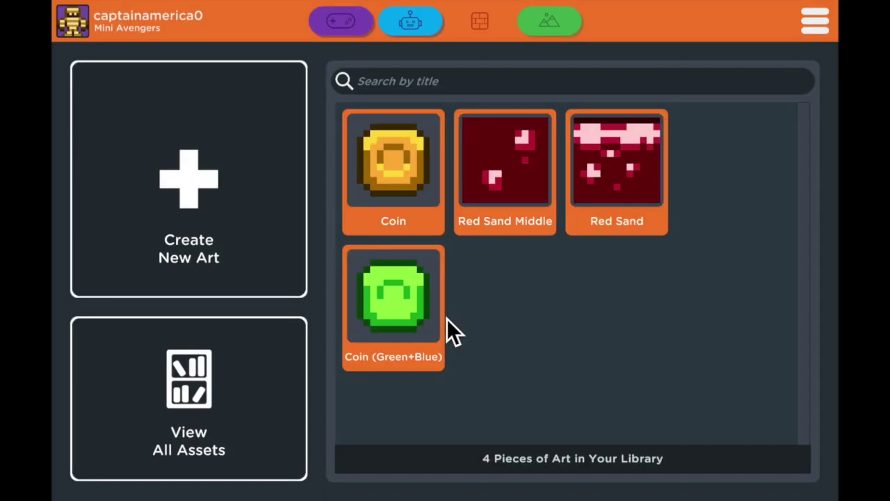
Return from the art library to the Bloxels EDU home screen via the main menu
{"action": "left_click", "coordinate": [817, 25]}
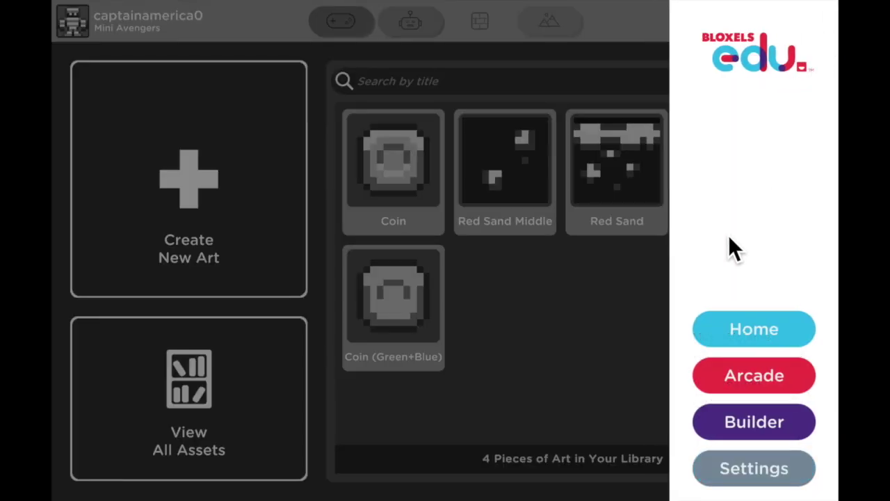
{"action": "left_click", "coordinate": [738, 331]}
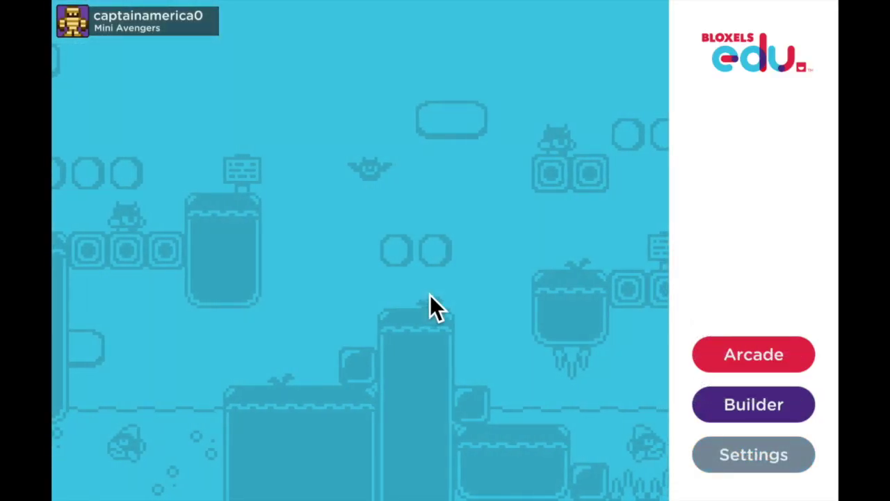